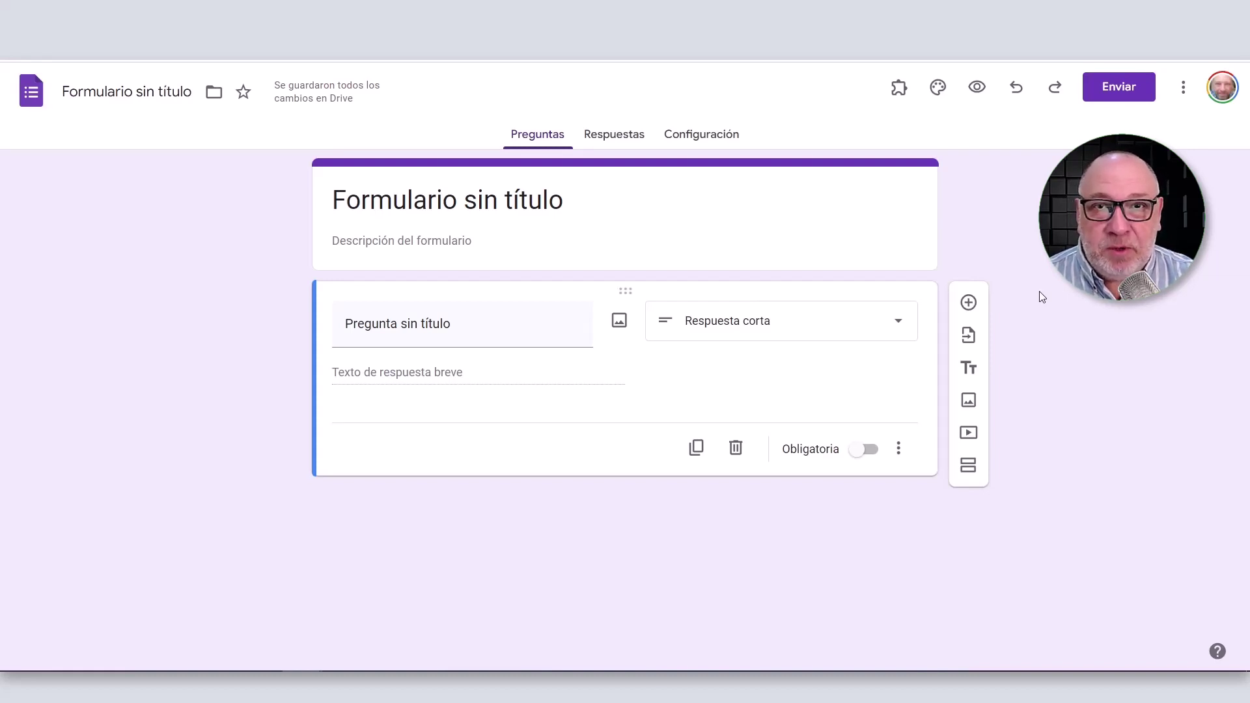
Title the form 'Form TEST', rename the first question Nombre, and duplicate it as Apellido.
click(132, 95)
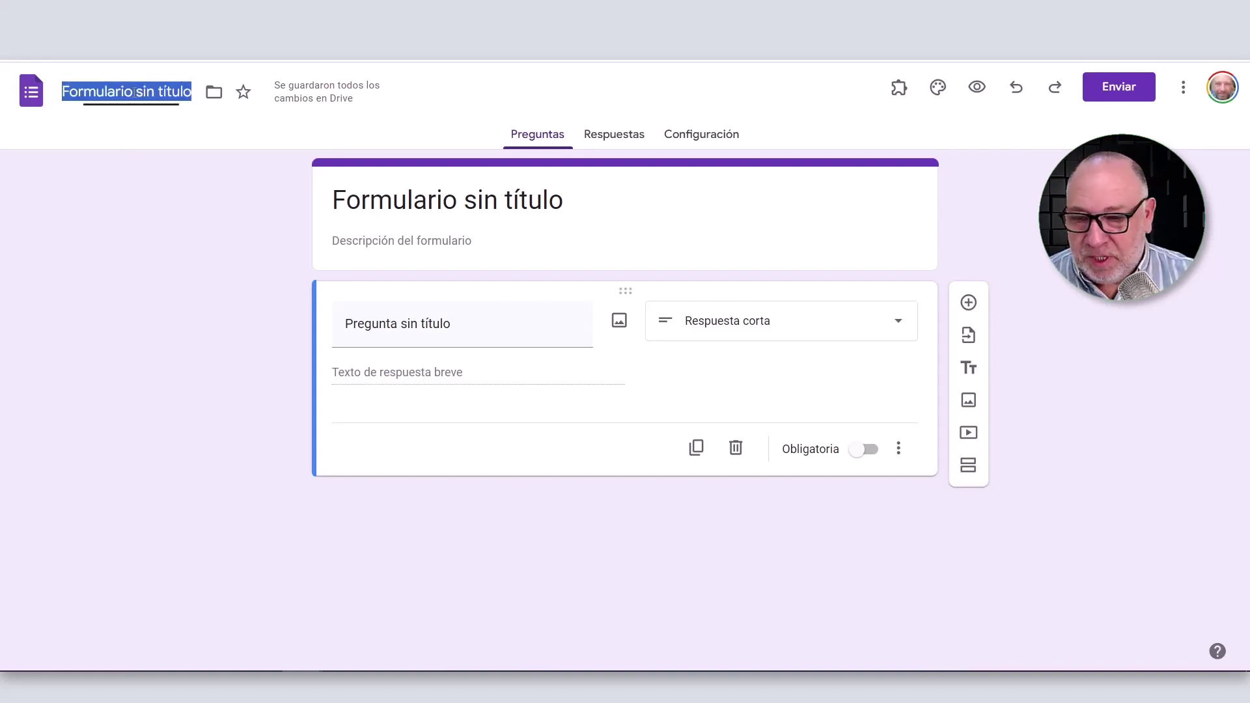
text(Form TEST)
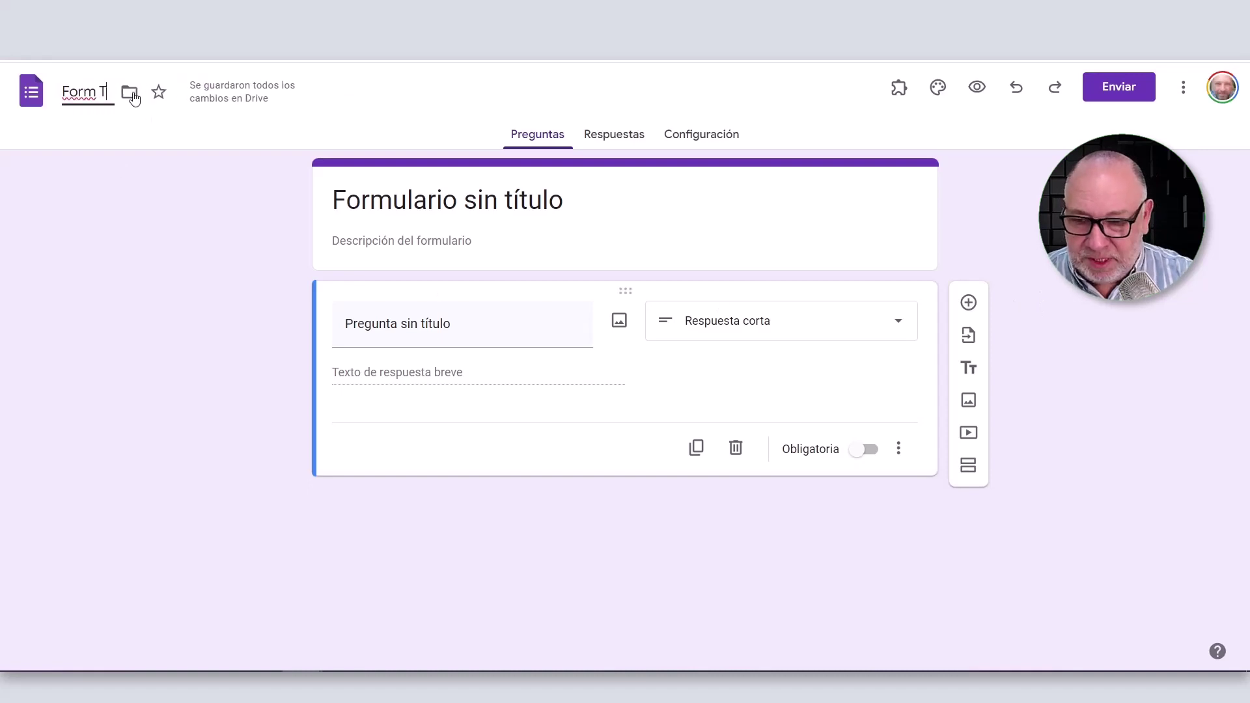
click(484, 326)
text(Nombre)
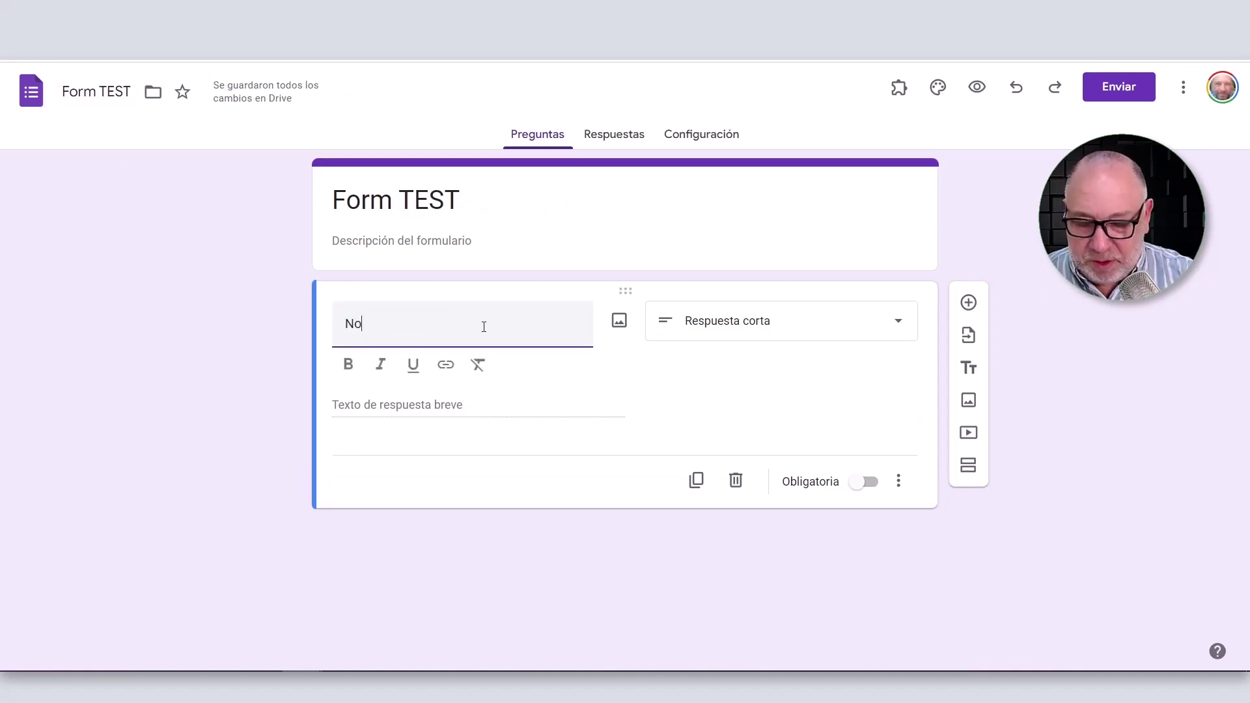
click(703, 488)
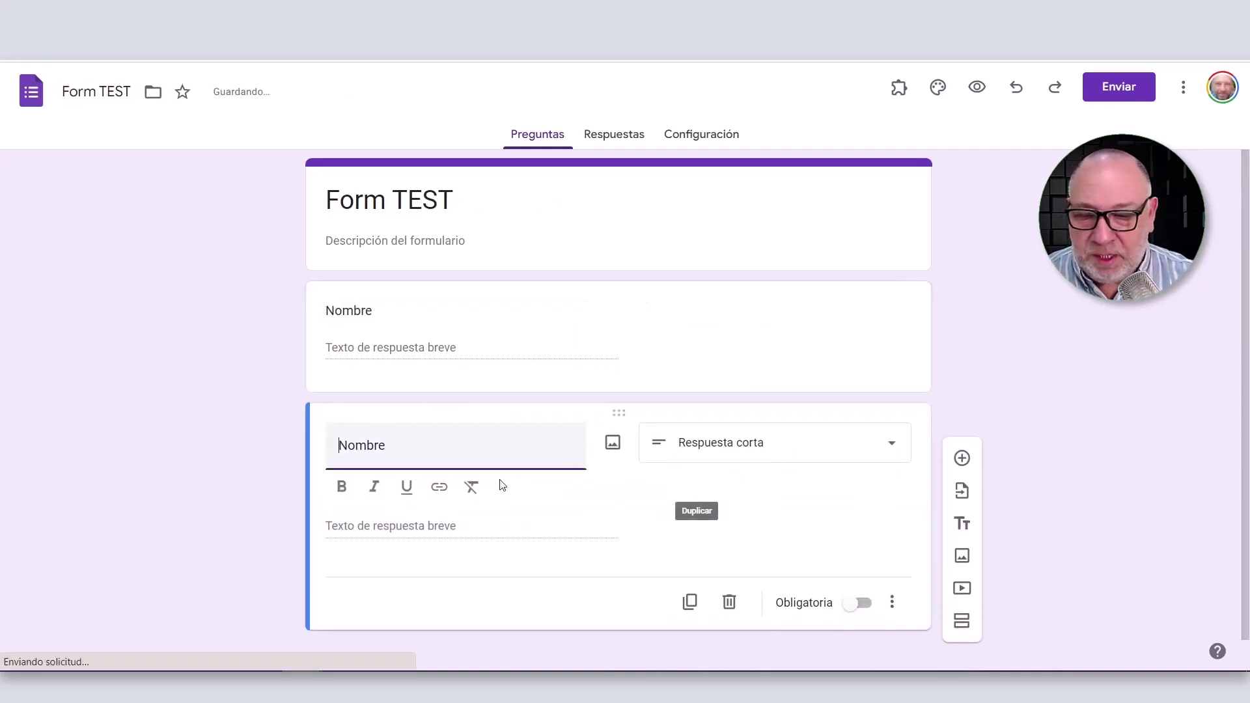
text(Apellido)
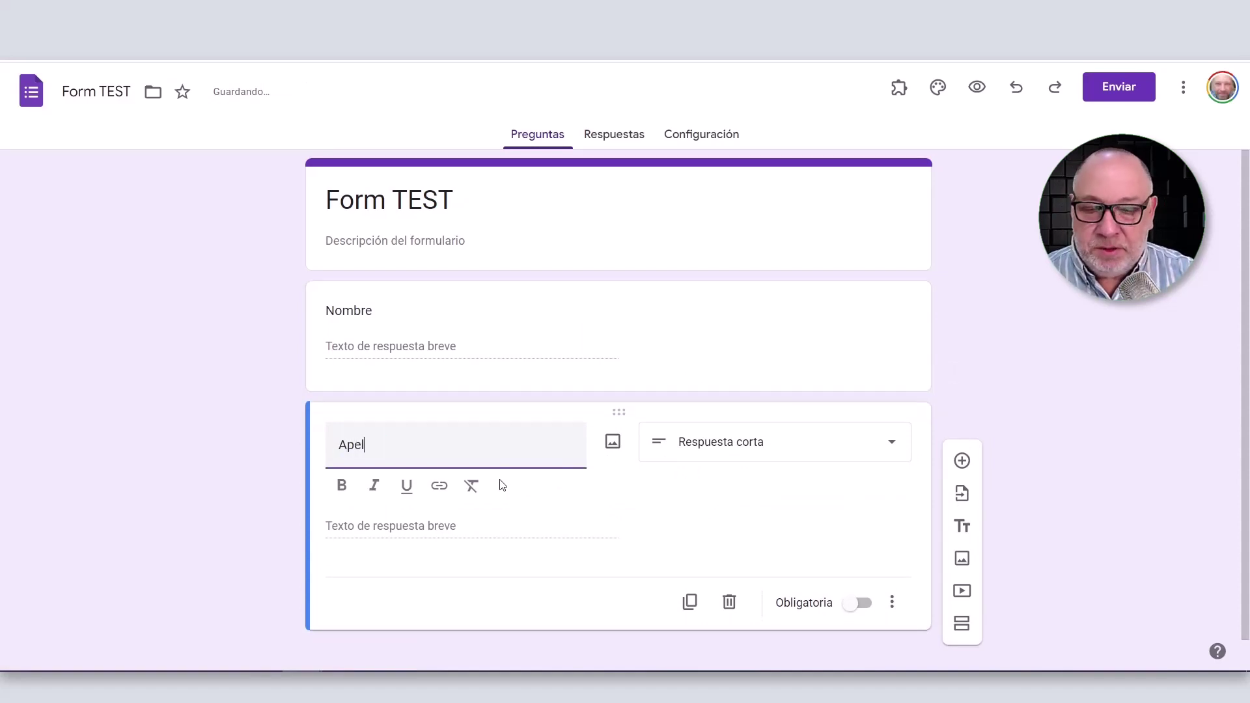
click(1126, 351)
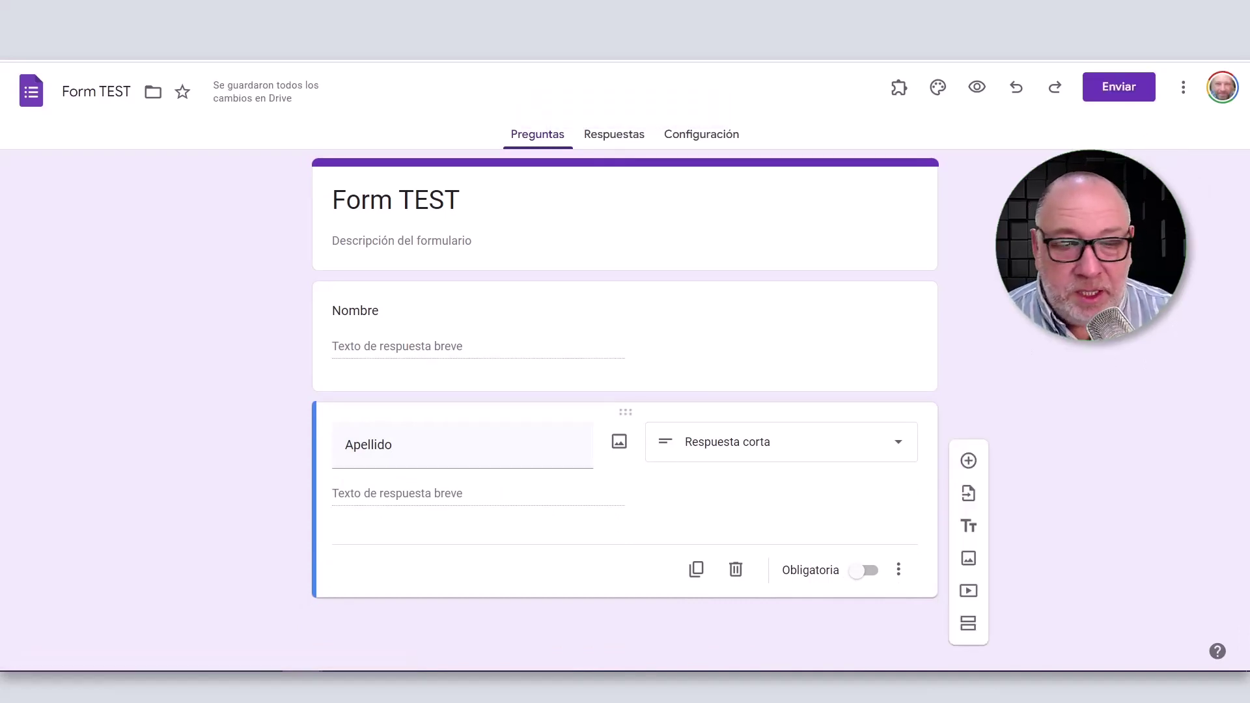
Open the Configuración page and scroll through its settings sections.
click(727, 142)
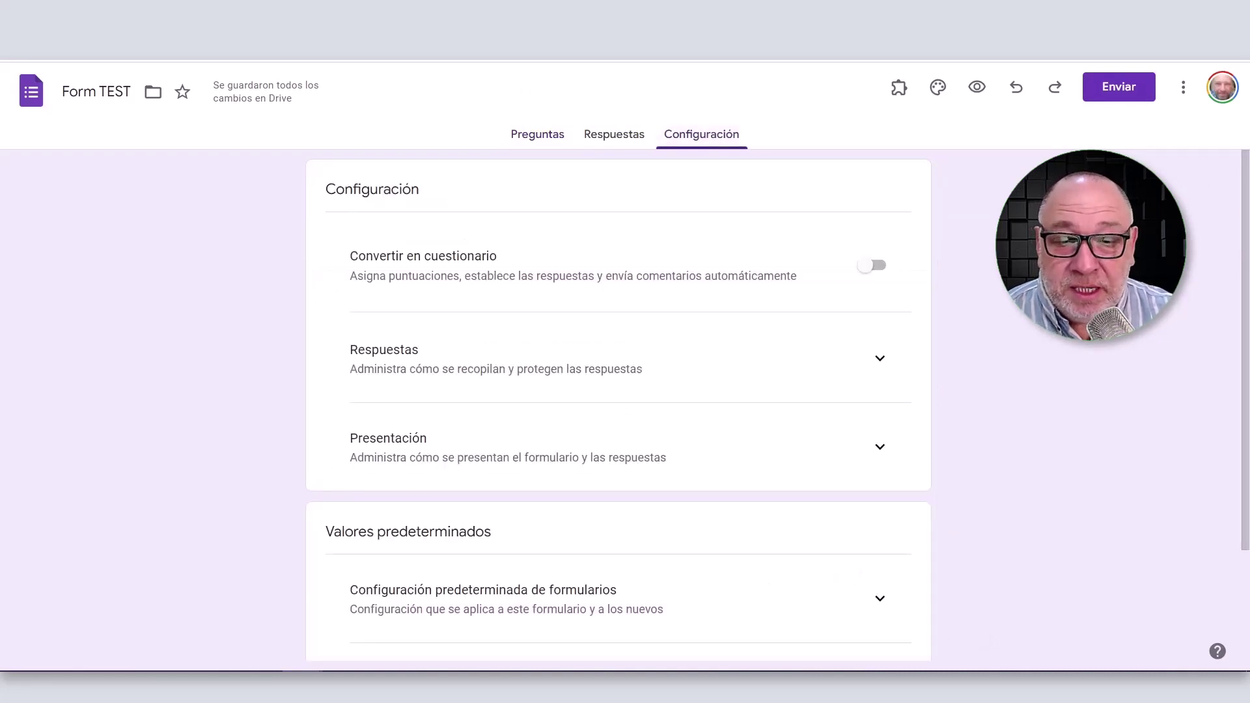
scroll(618, 404, down, 1)
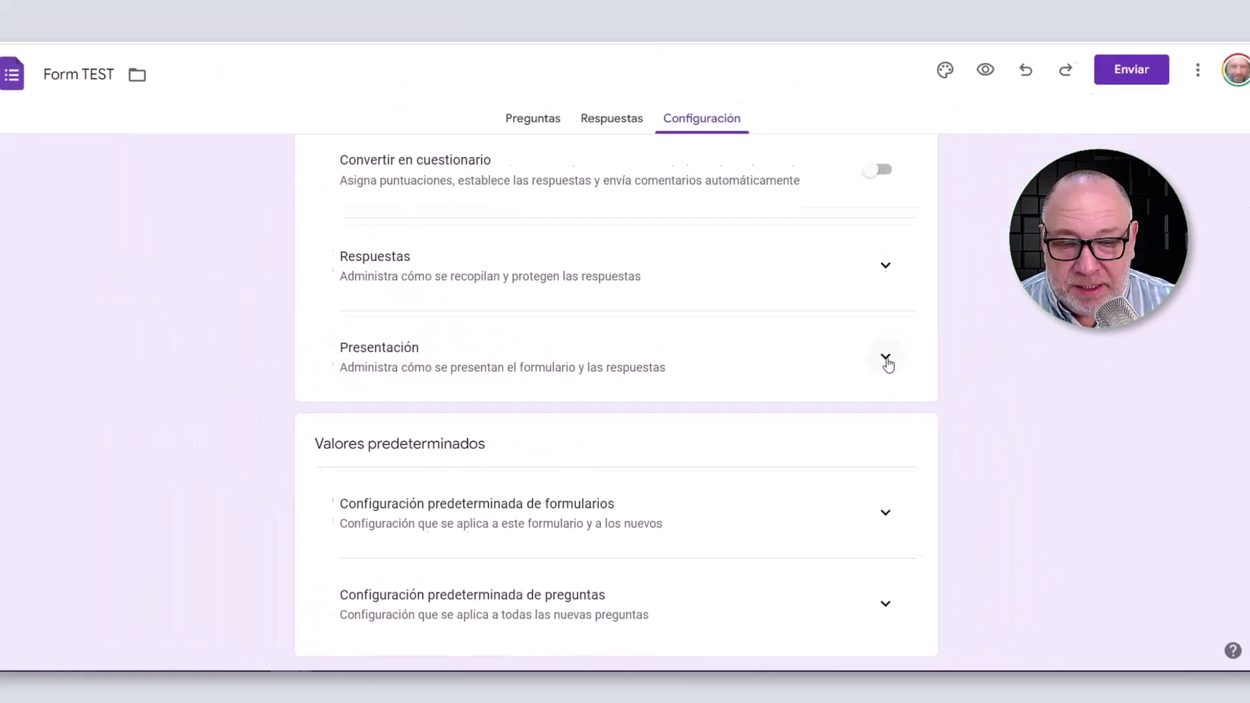
Expand Presentación and start editing the Mensaje de confirmación.
click(980, 330)
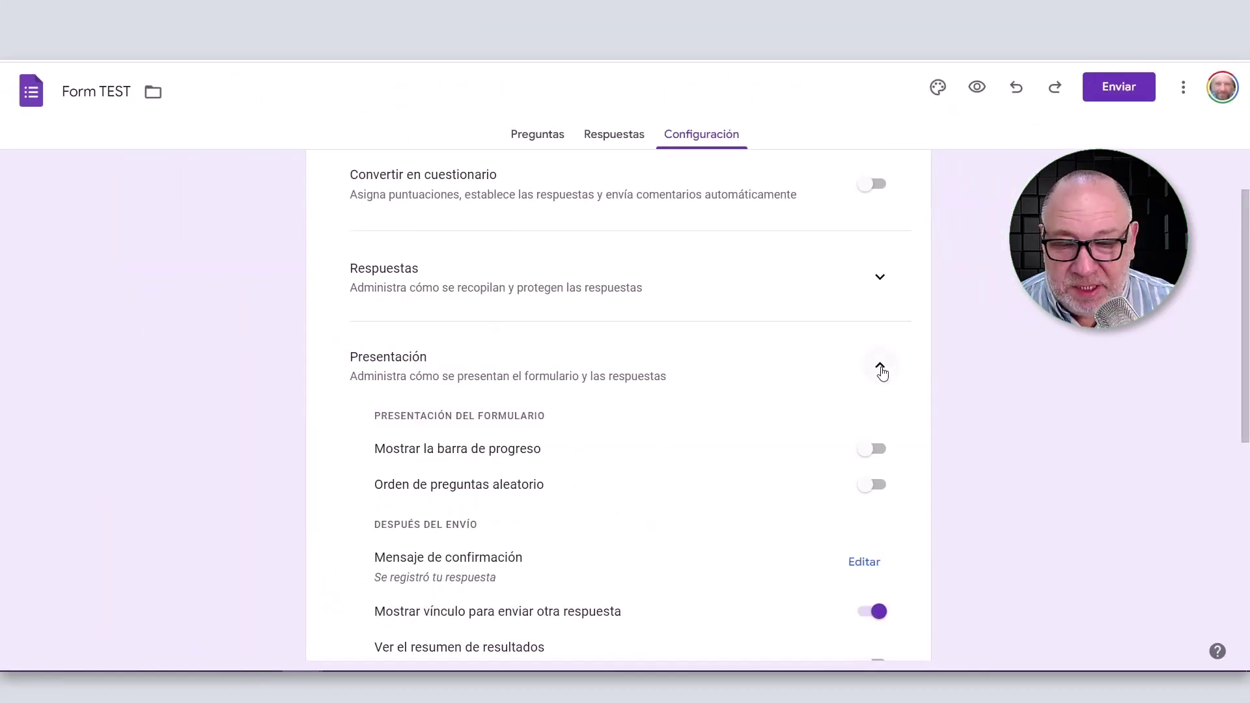
scroll(1015, 395, down, 4)
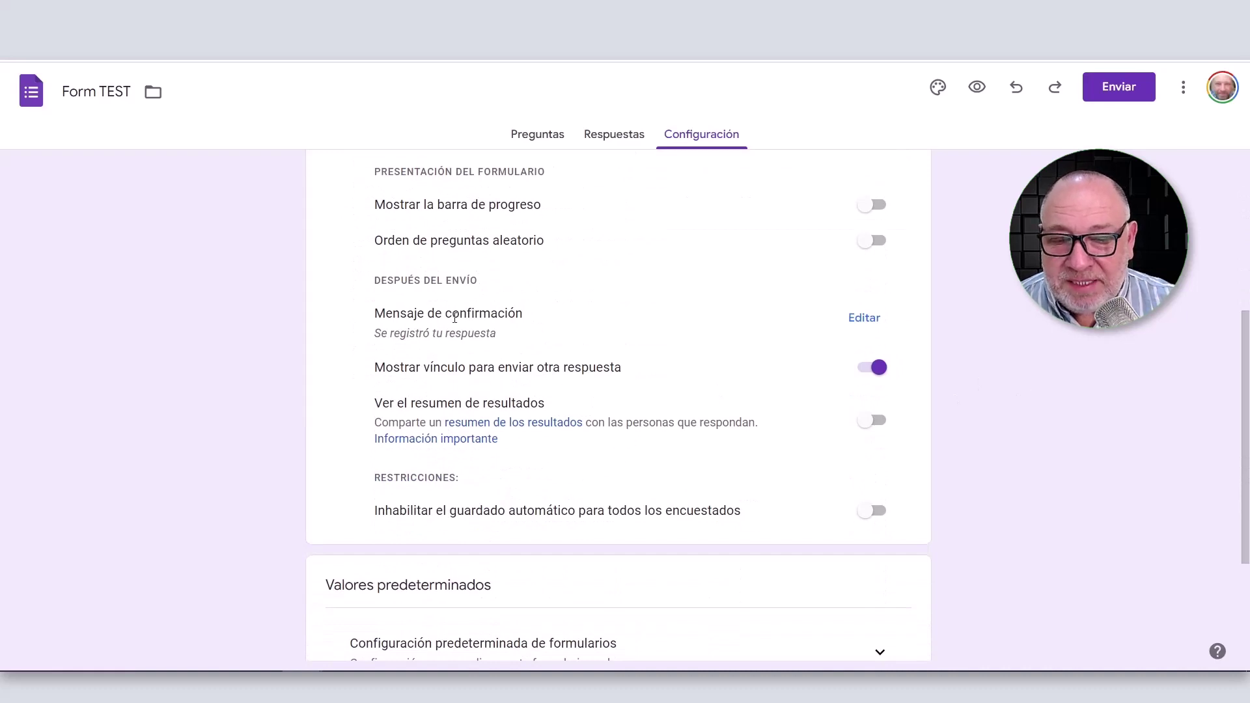
drag(376, 313, 555, 310)
click(1091, 367)
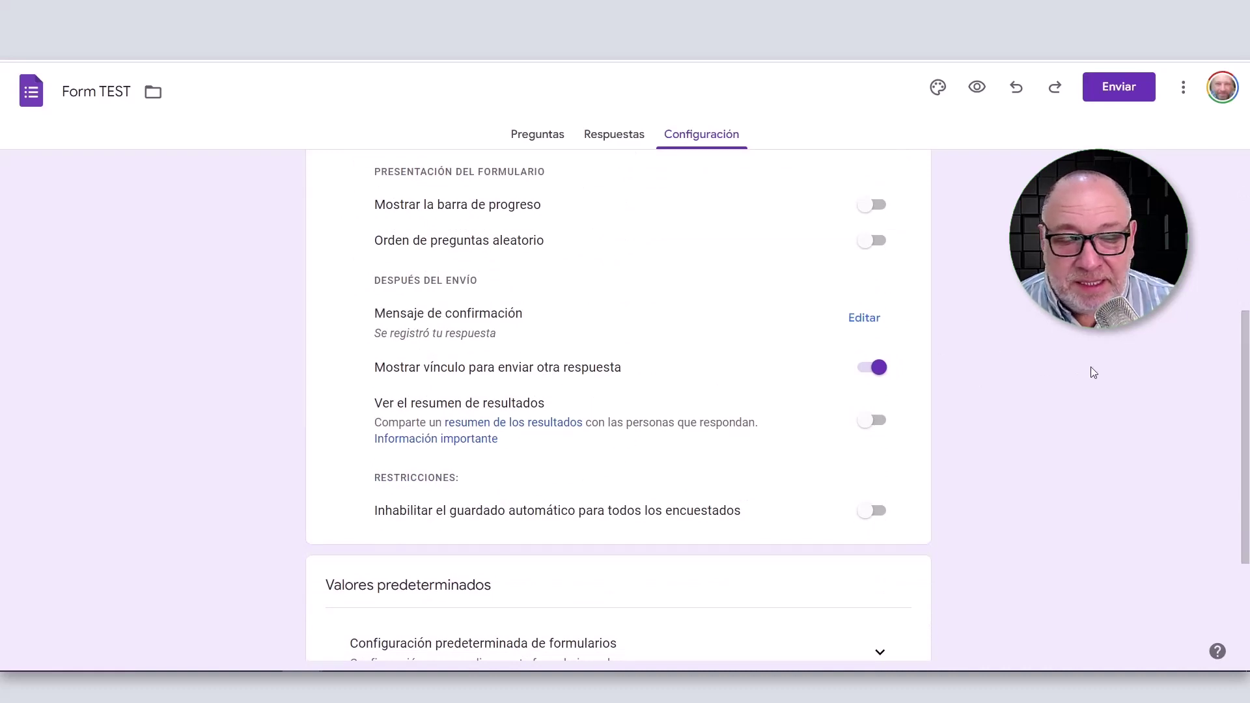
click(863, 322)
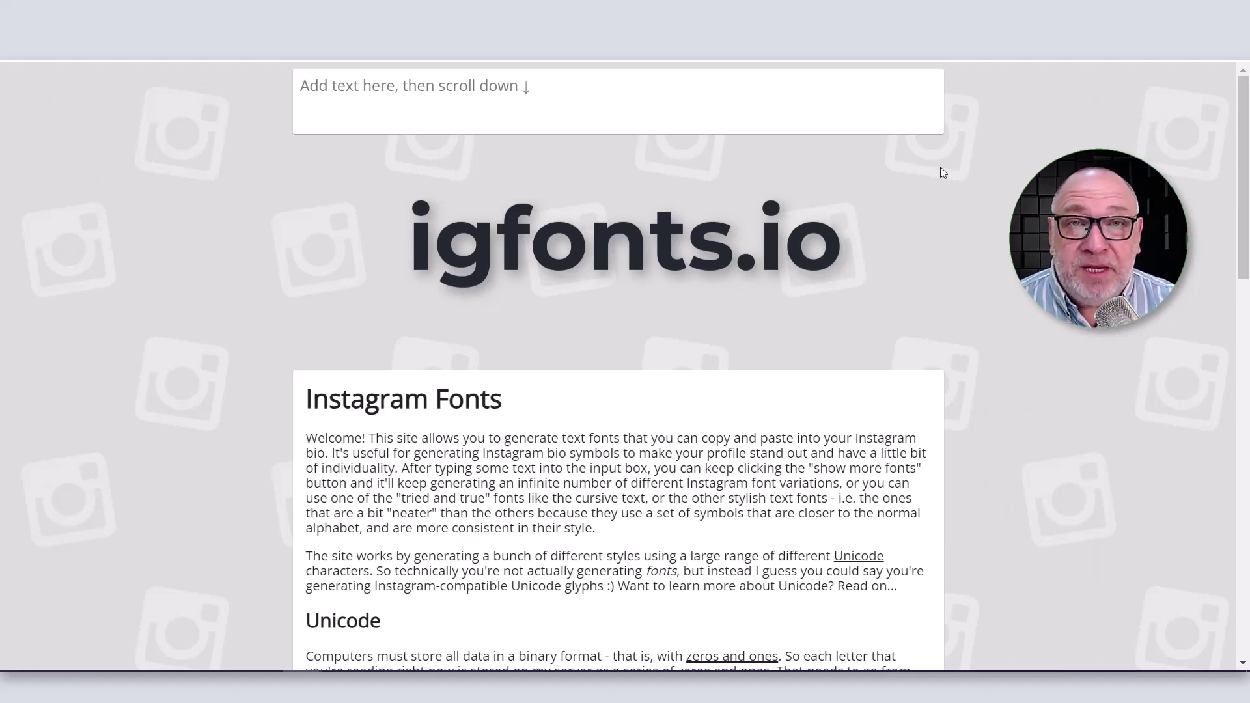
Generate styled 'FELICITACIONES!' in igfonts.io and select the boxed black-and-red variant.
click(678, 107)
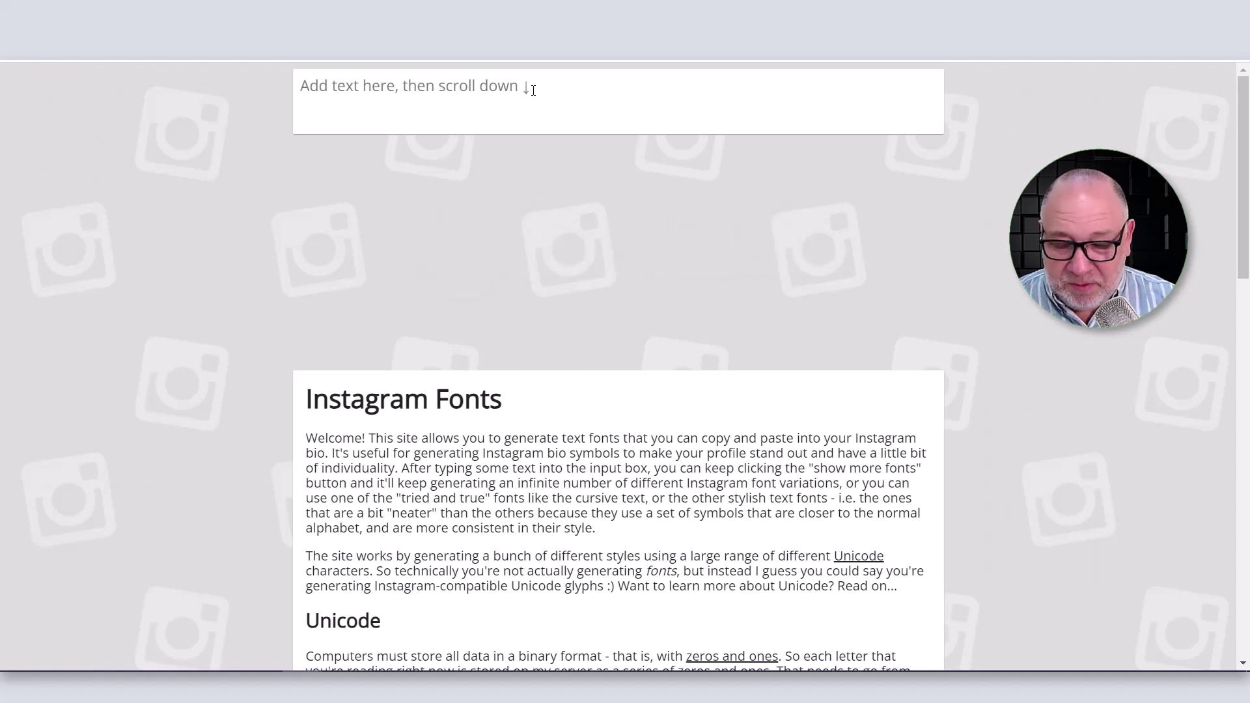
text(FELI)
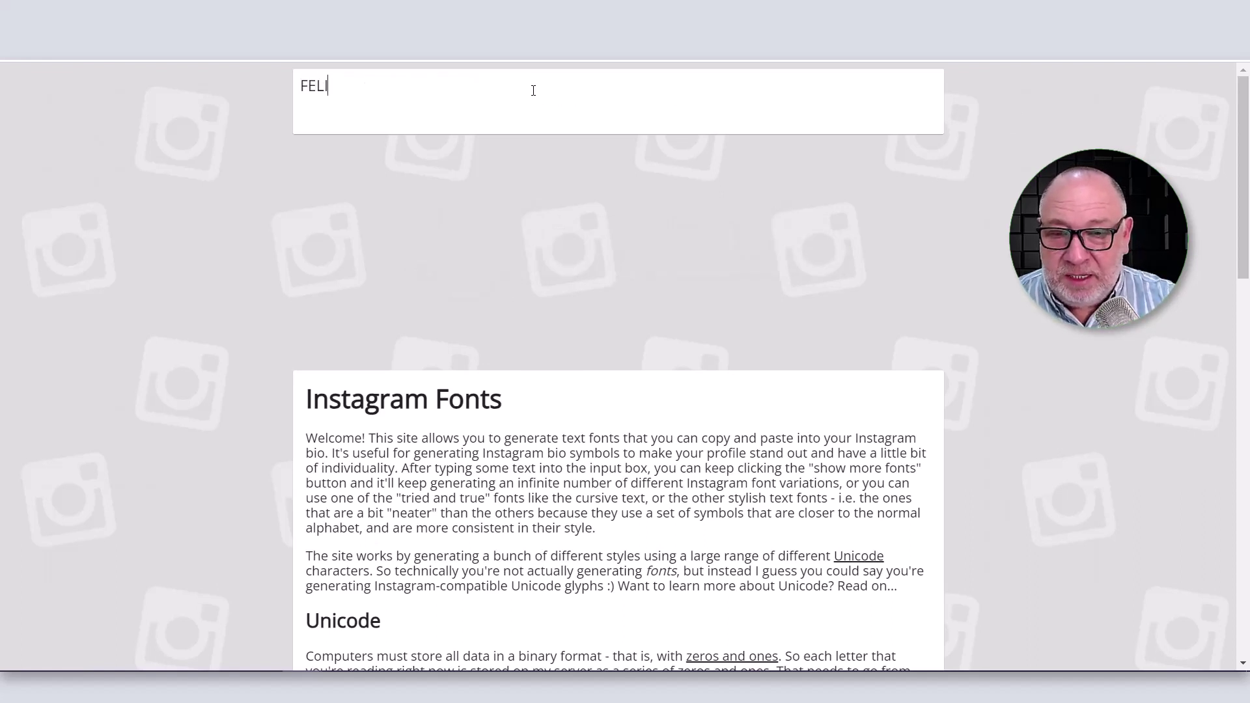
text(CITACIONES!)
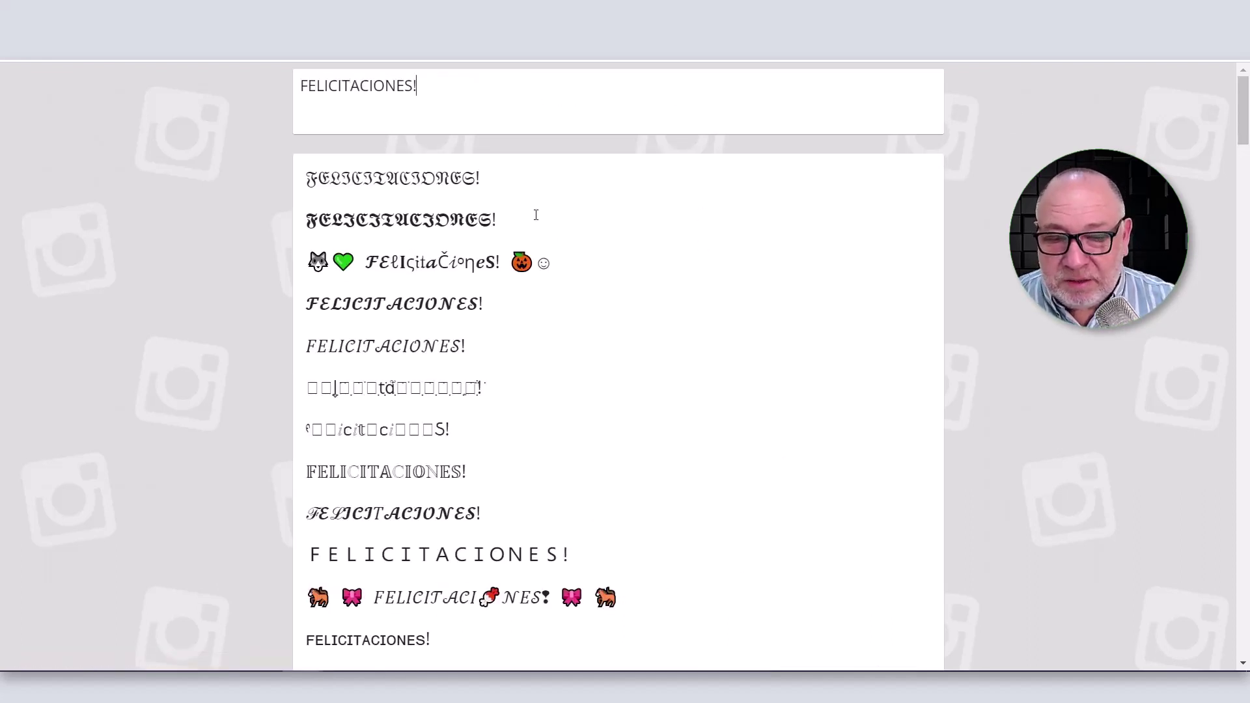
scroll(544, 215, down, 5)
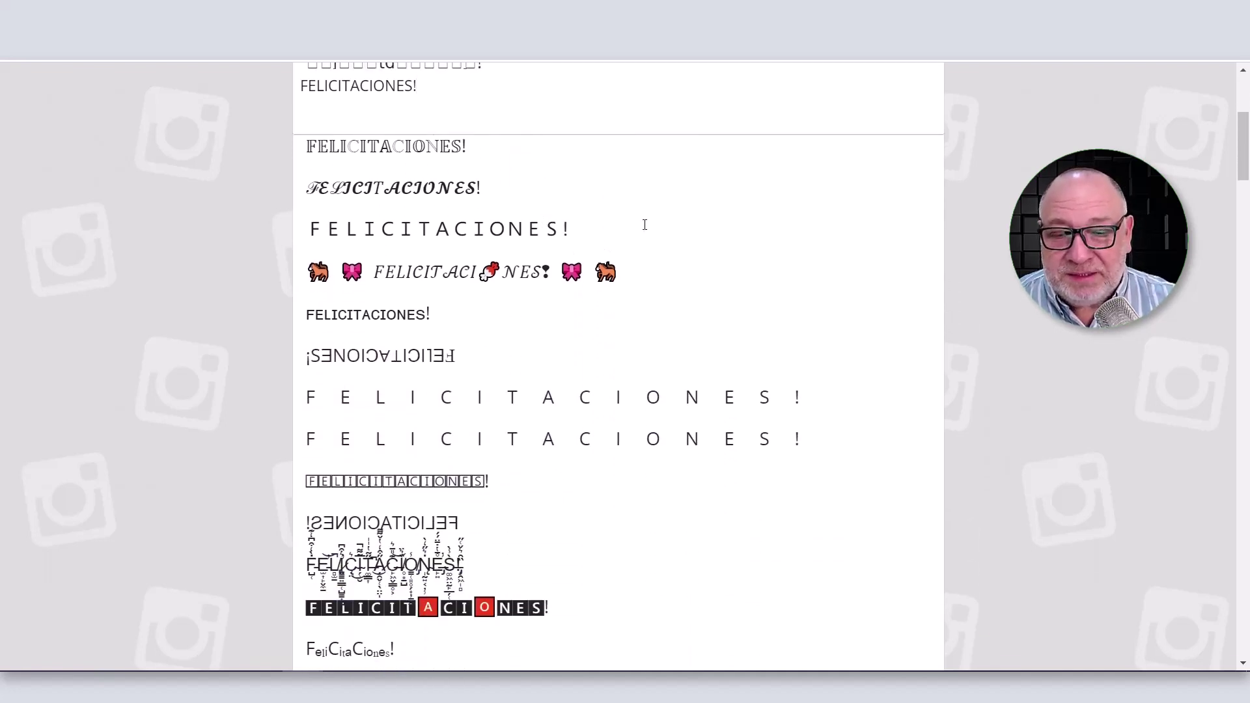
scroll(644, 224, down, 4)
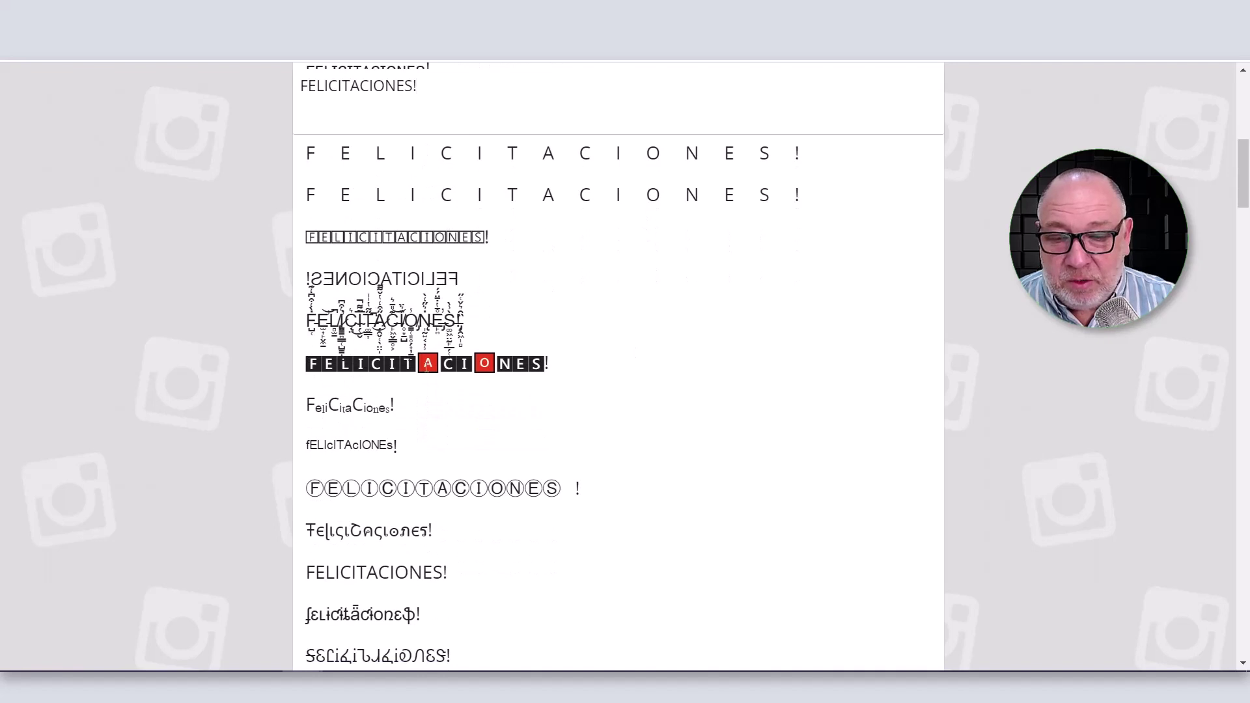
drag(557, 370, 309, 366)
key(ctrl+c)
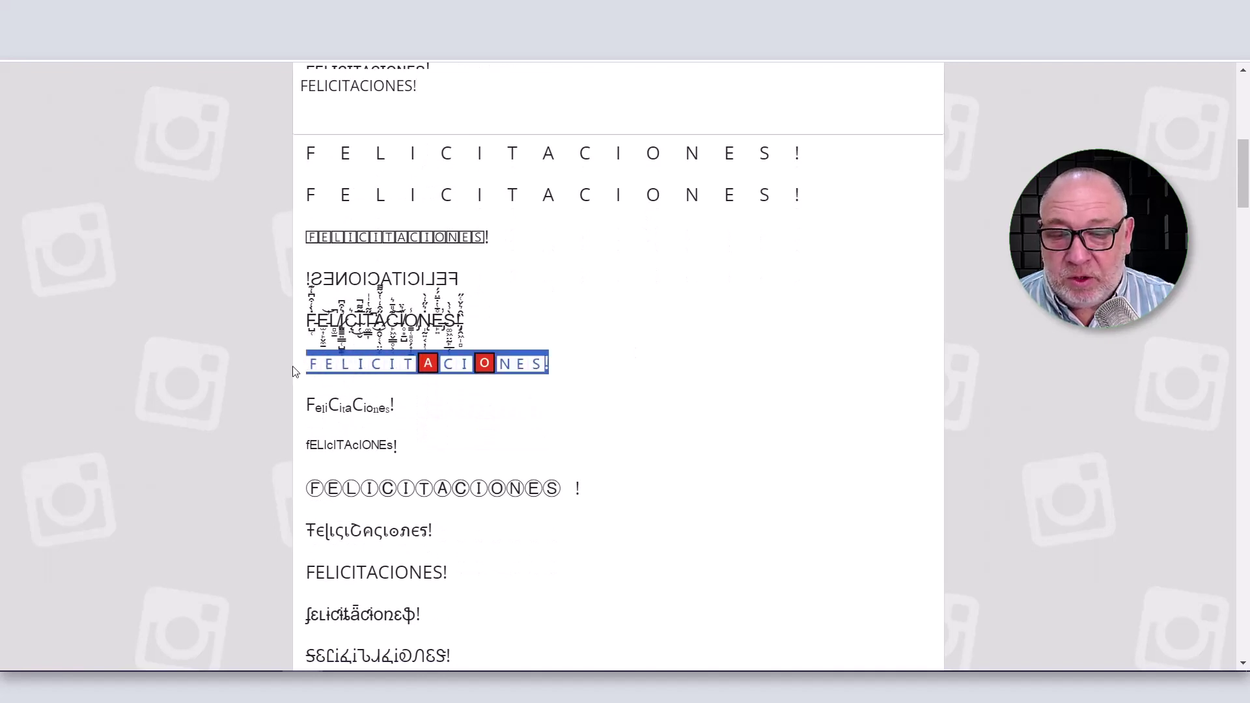
key(ctrl+Tab)
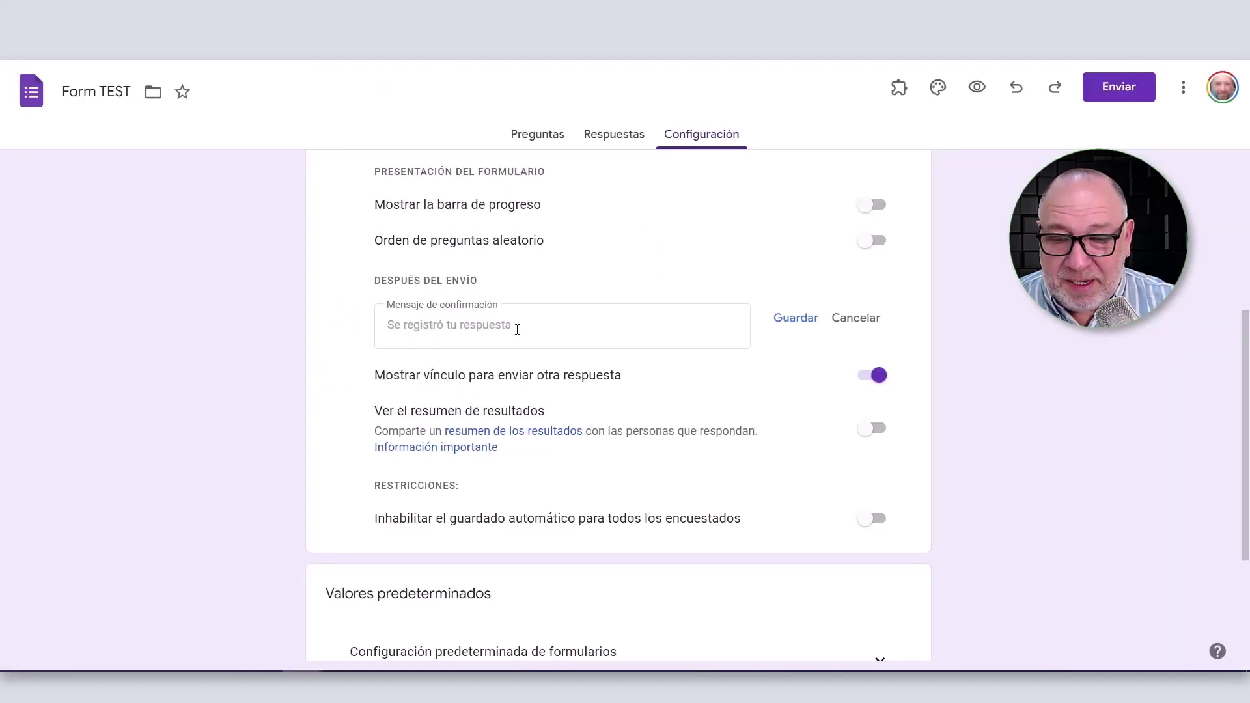
Paste the boxed FELICITACIONES! into the confirmation message, followed by two blank lines.
click(511, 327)
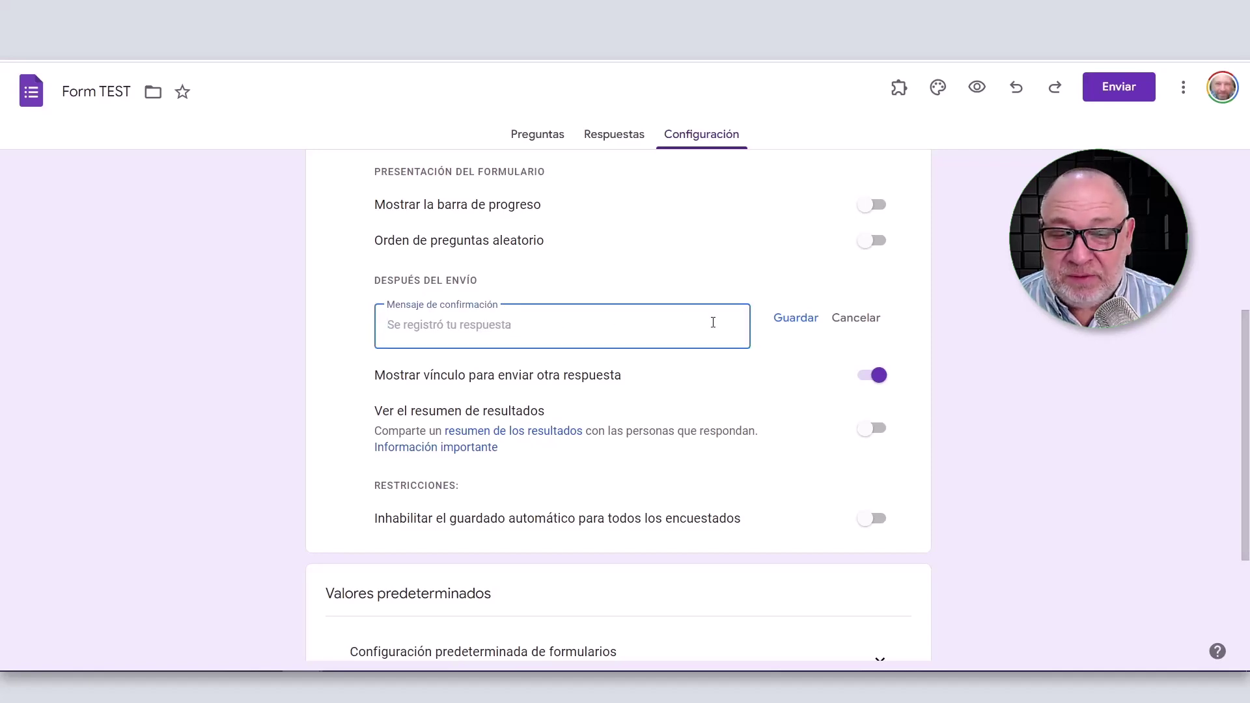
key(ctrl+v)
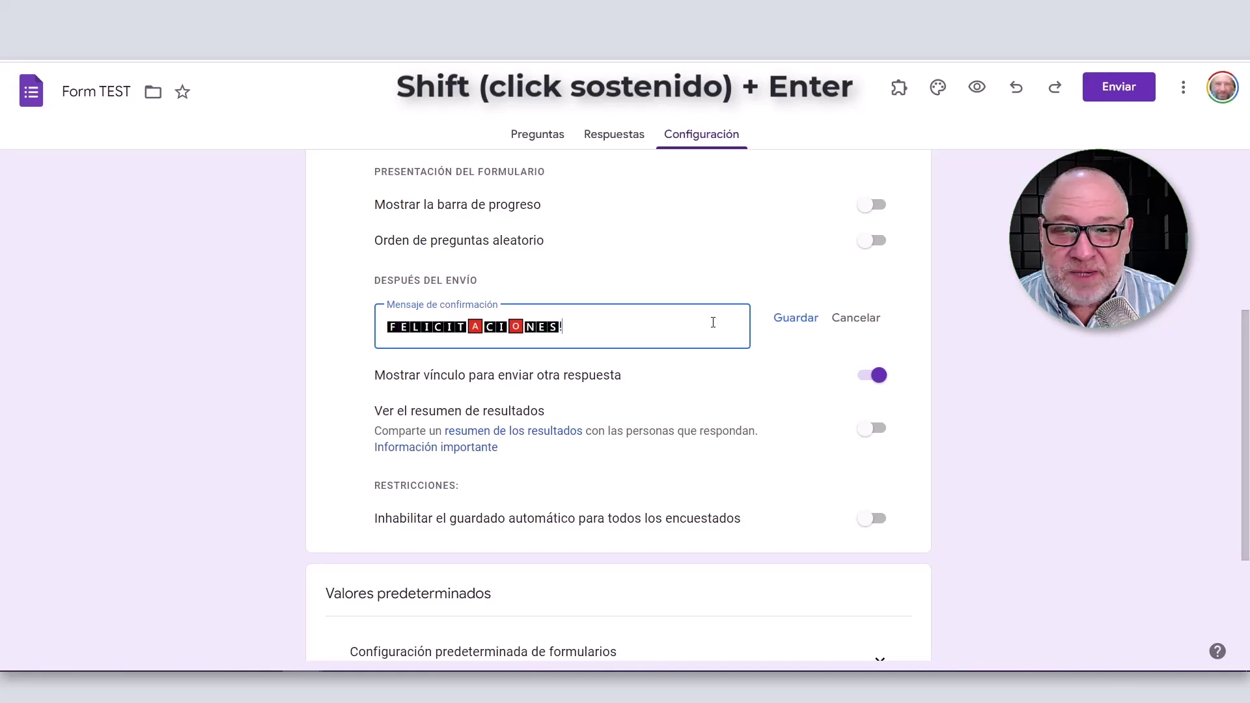
key(shift+Return)
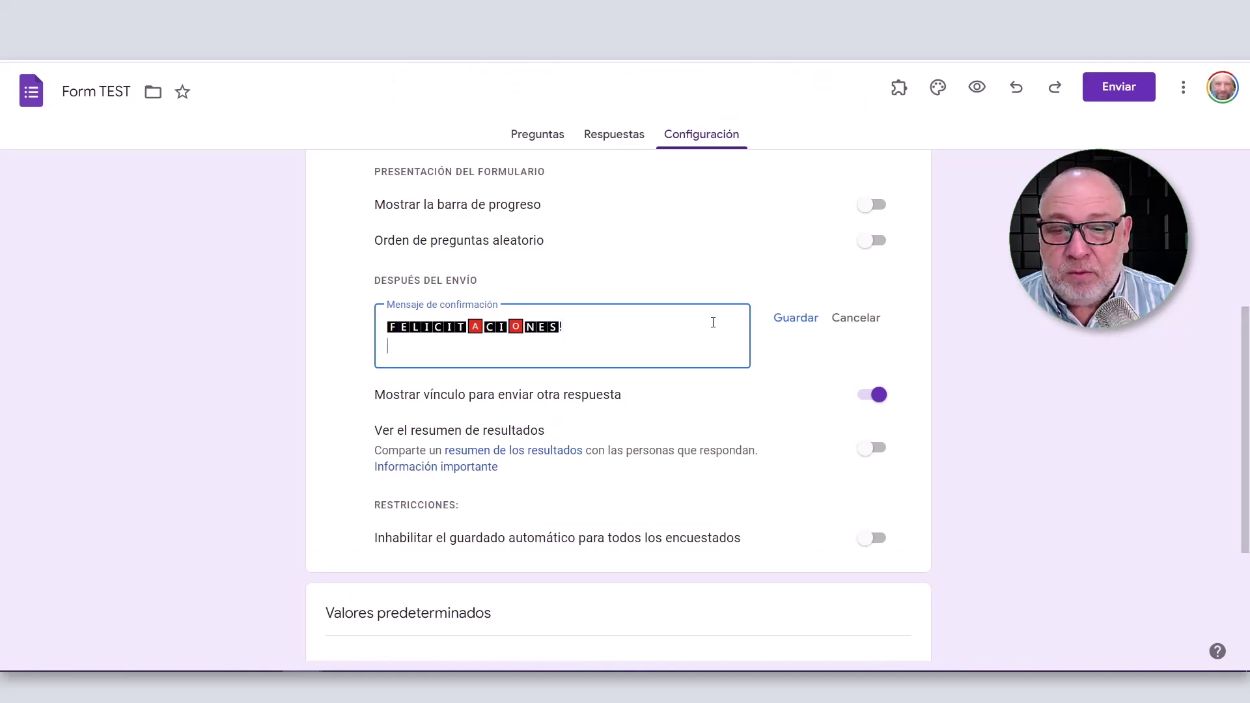
key(shift+Return)
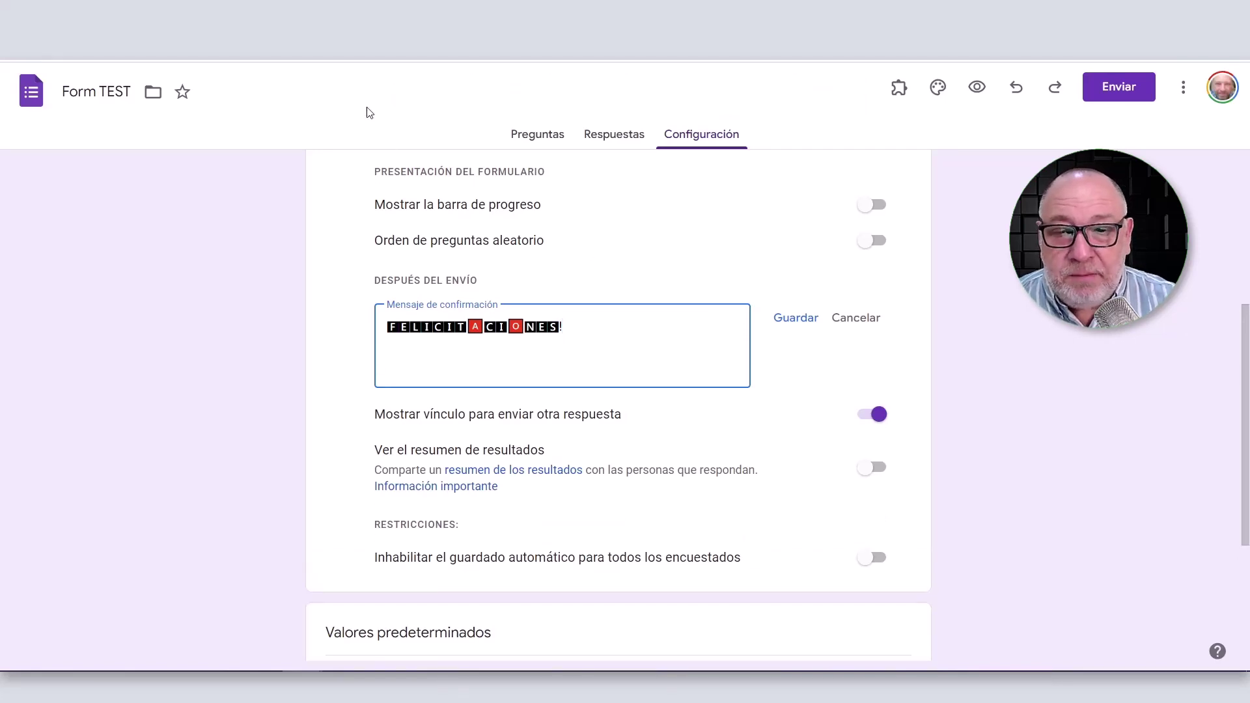
key(ctrl+Tab)
scroll(488, 224, up, 10)
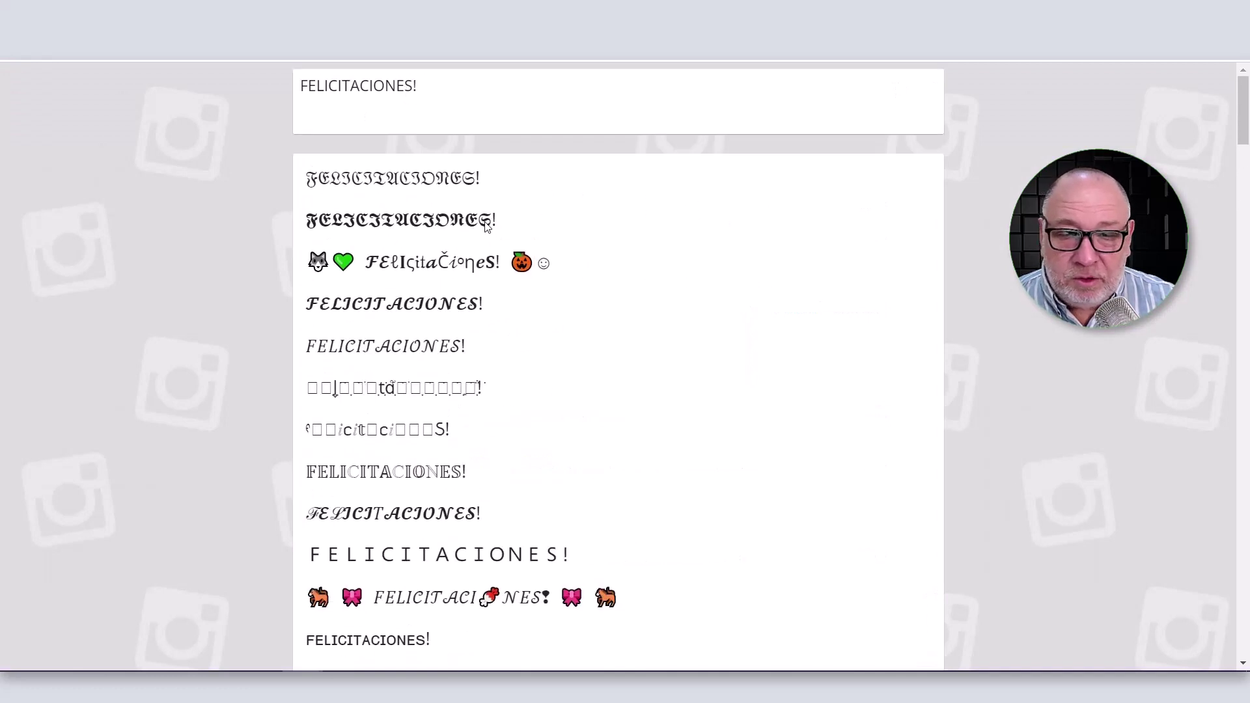
Replace the igfonts.io input text with 'Tu registro fue exitoso!'.
drag(435, 79, 256, 81)
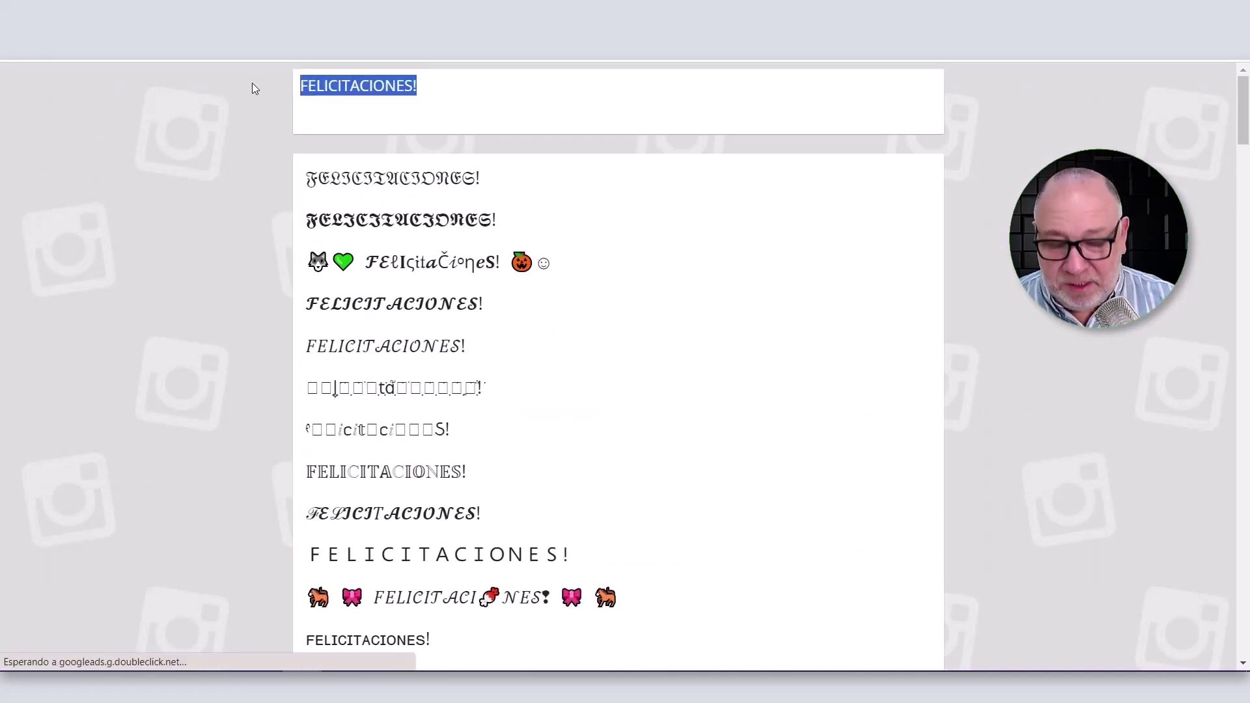
text(tU REGISTR)
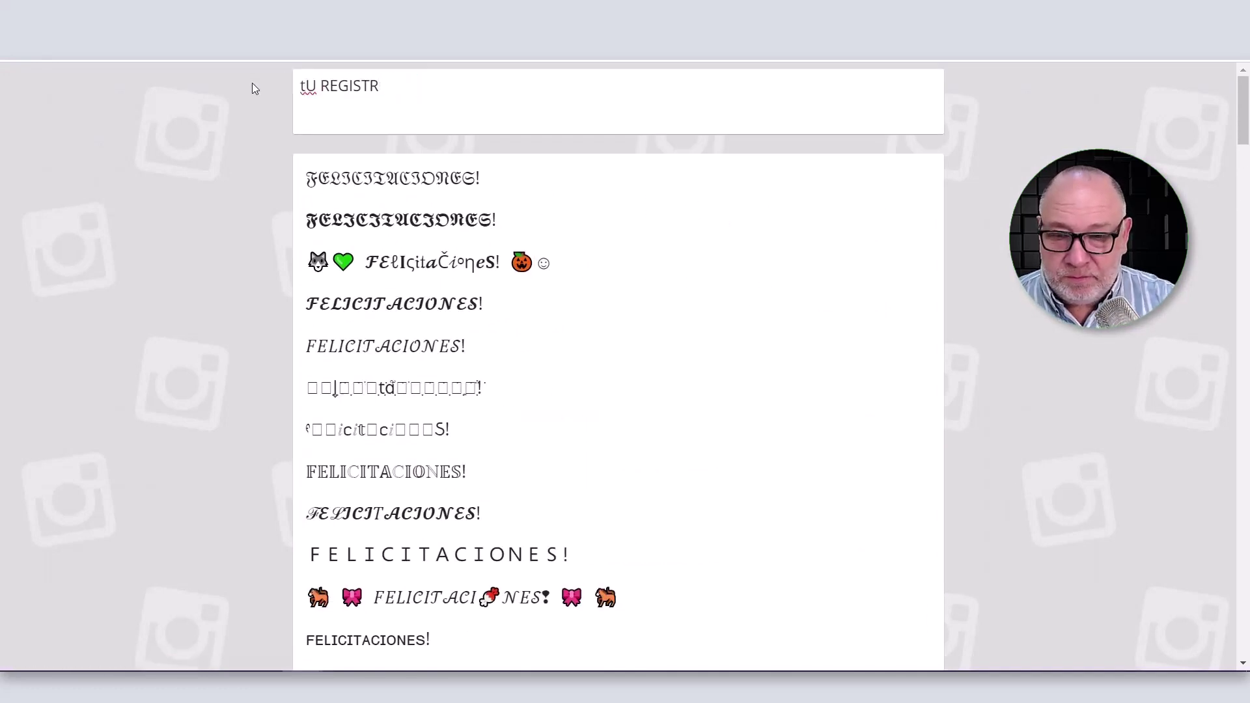
key(ctrl+a)
text(Tu registro fur)
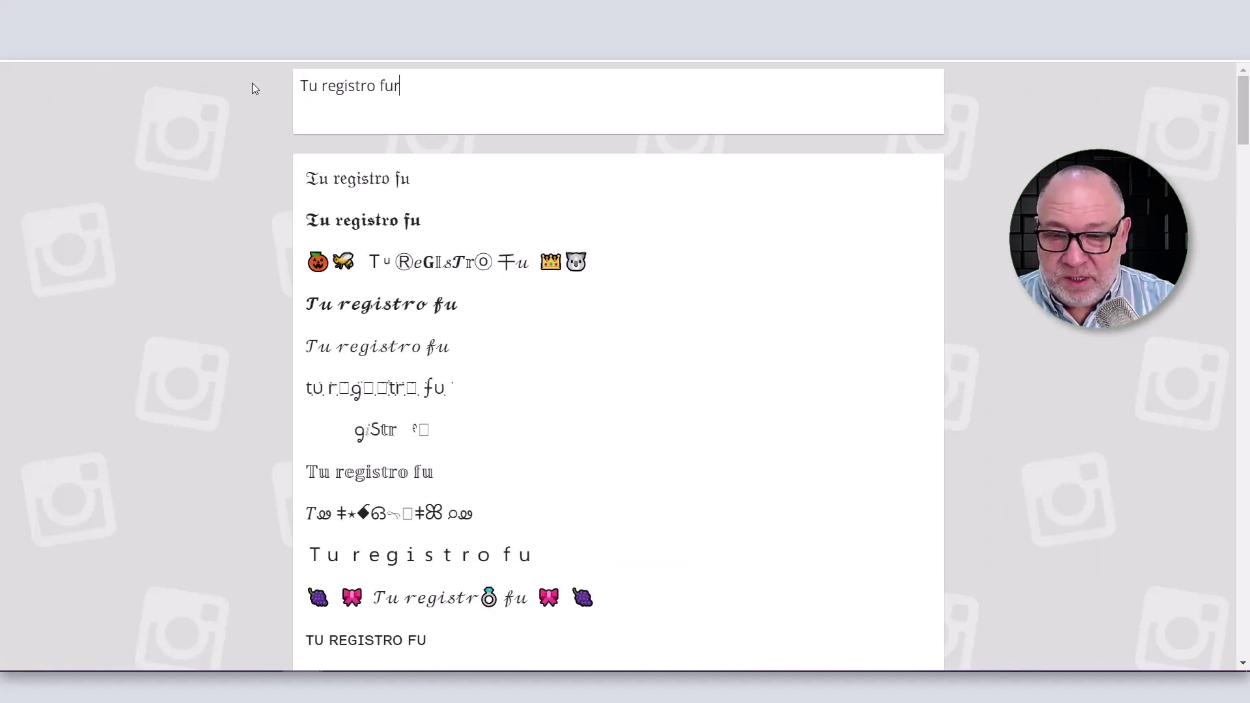
key(BackSpace)
text(e exitoso!)
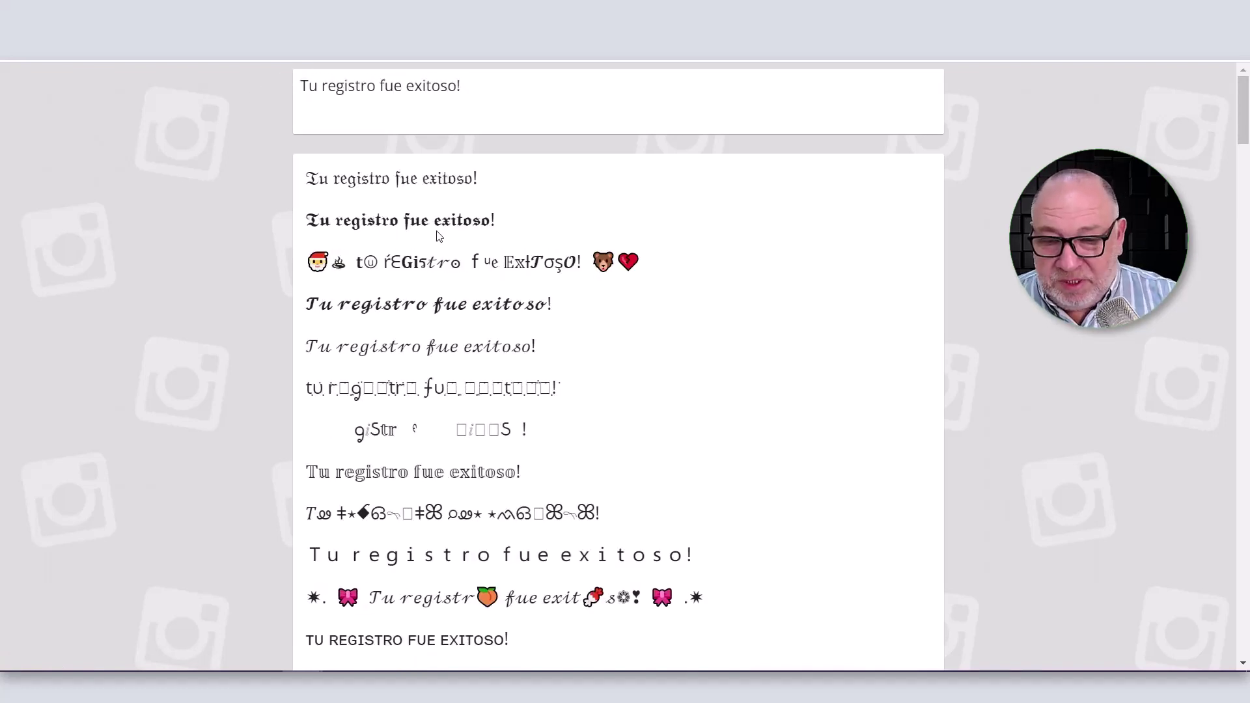
Copy the italic 'Tu registro fue exitoso!' variant into the confirmation message.
scroll(563, 334, down, 3)
scroll(564, 335, down, 8)
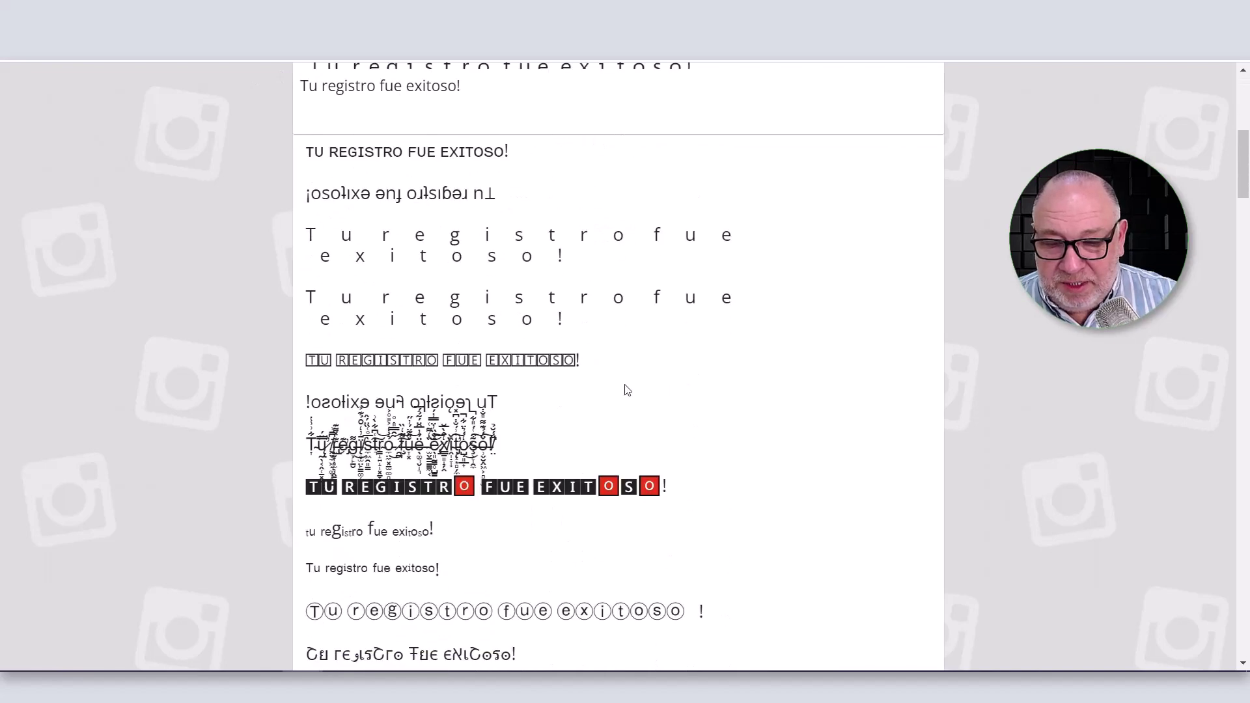
scroll(681, 360, down, 4)
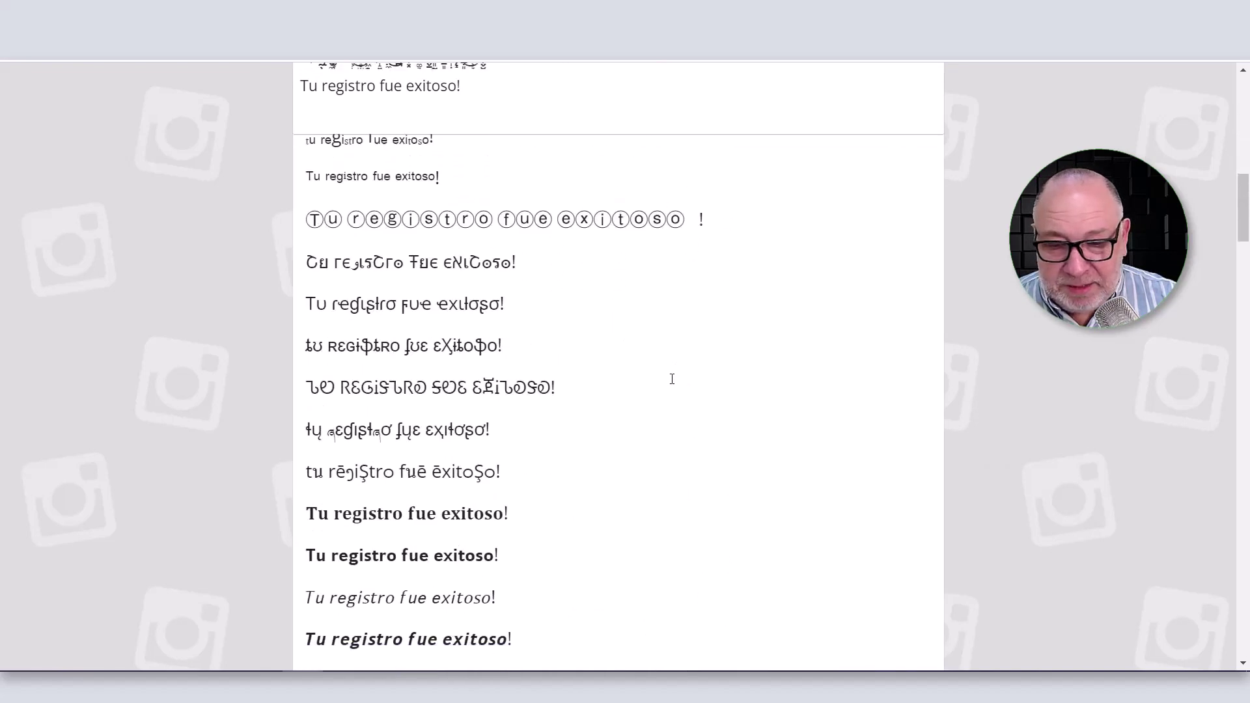
drag(496, 501, 300, 502)
key(ctrl+c)
key(ctrl+tab)
key(ctrl+v)
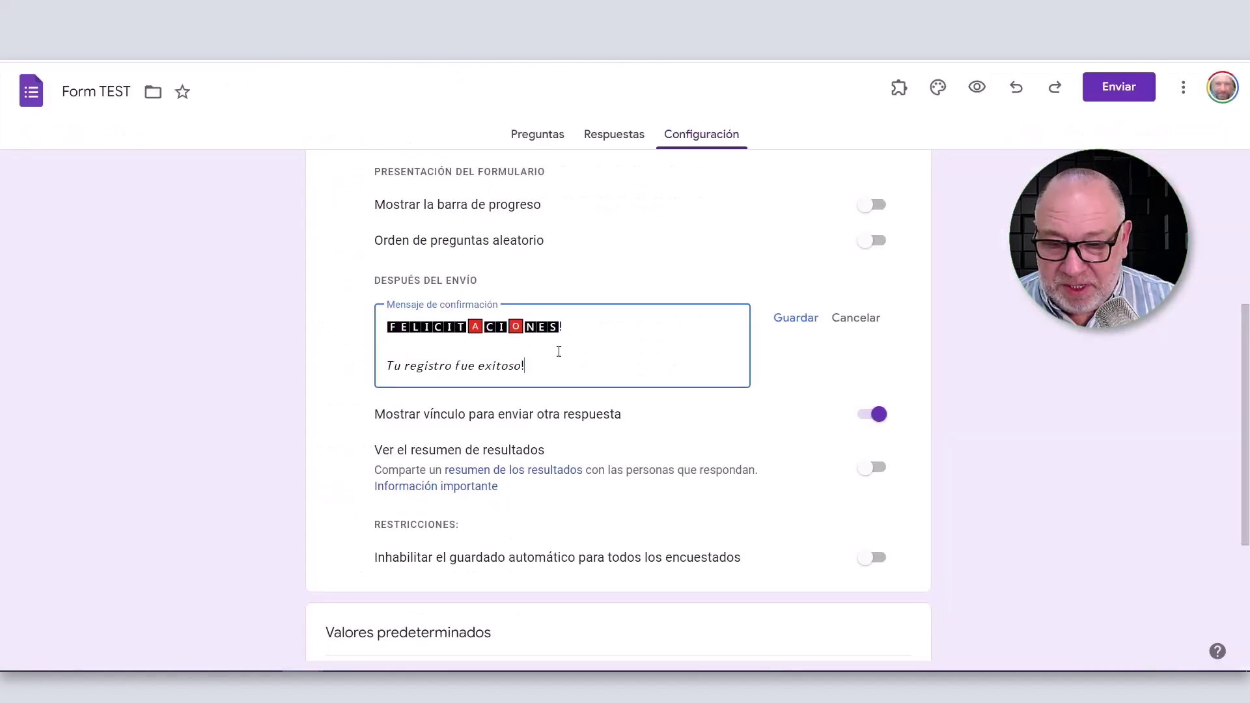
Add a new message line and copy an italic 'No te olvides de visitar mi Blog' from igfonts.io.
key(Return)
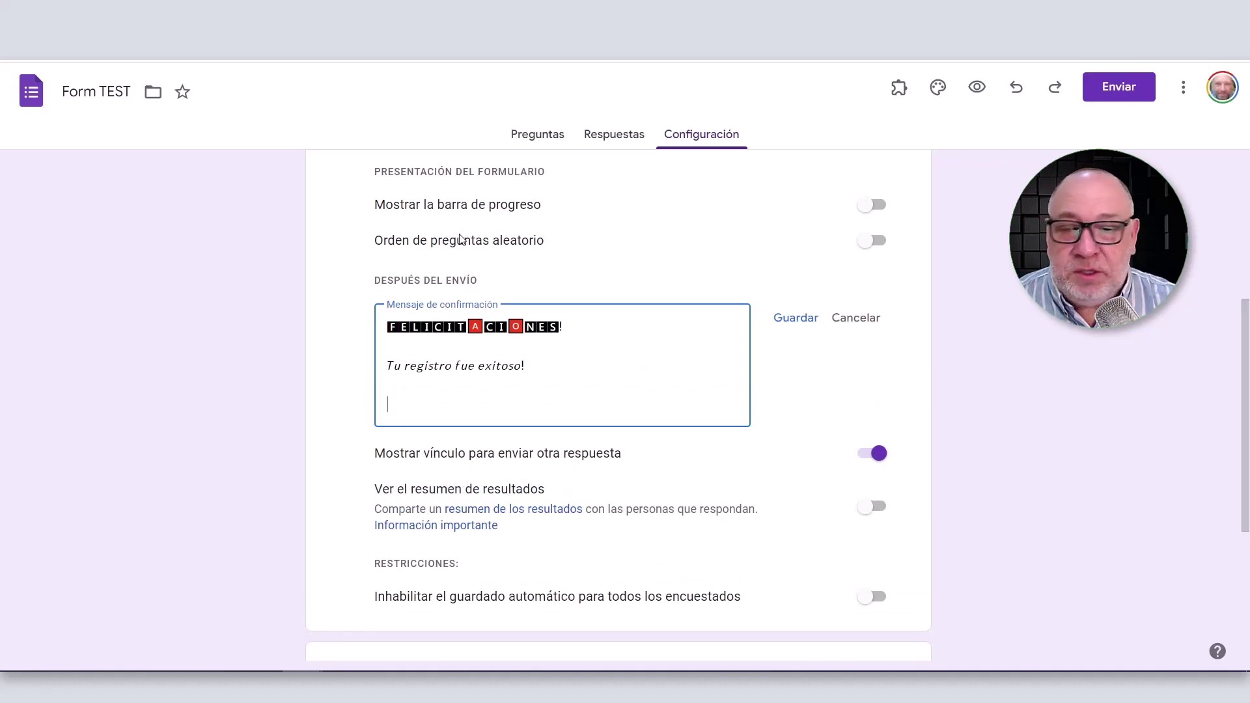
key(ctrl+shift+Tab)
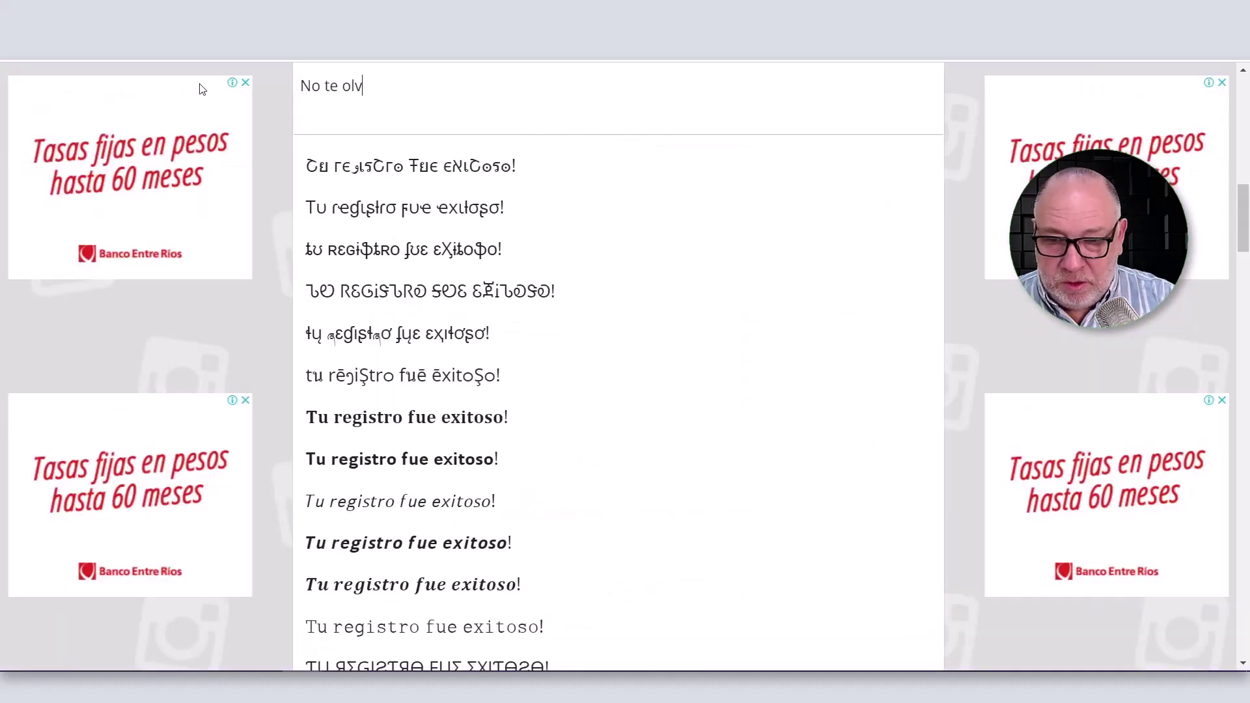
text(ides de visitar mi )
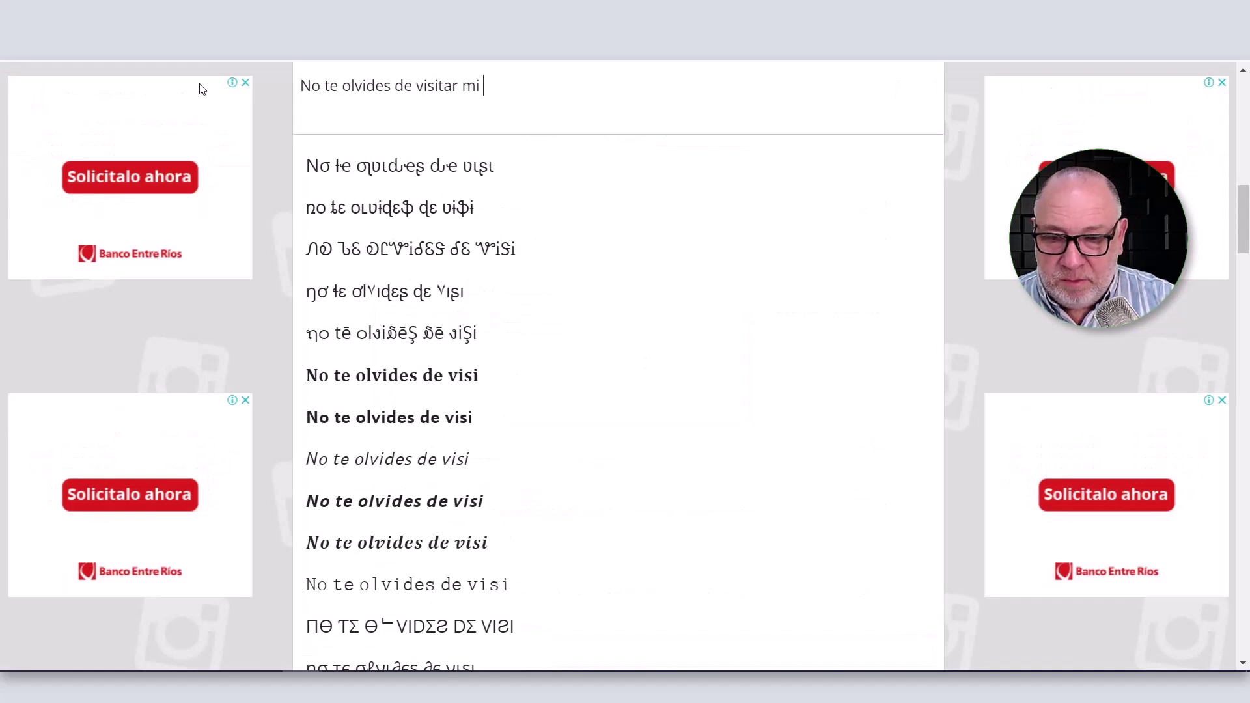
text(Blog)
drag(567, 532, 288, 510)
key(ctrl+c)
key(ctrl+Tab)
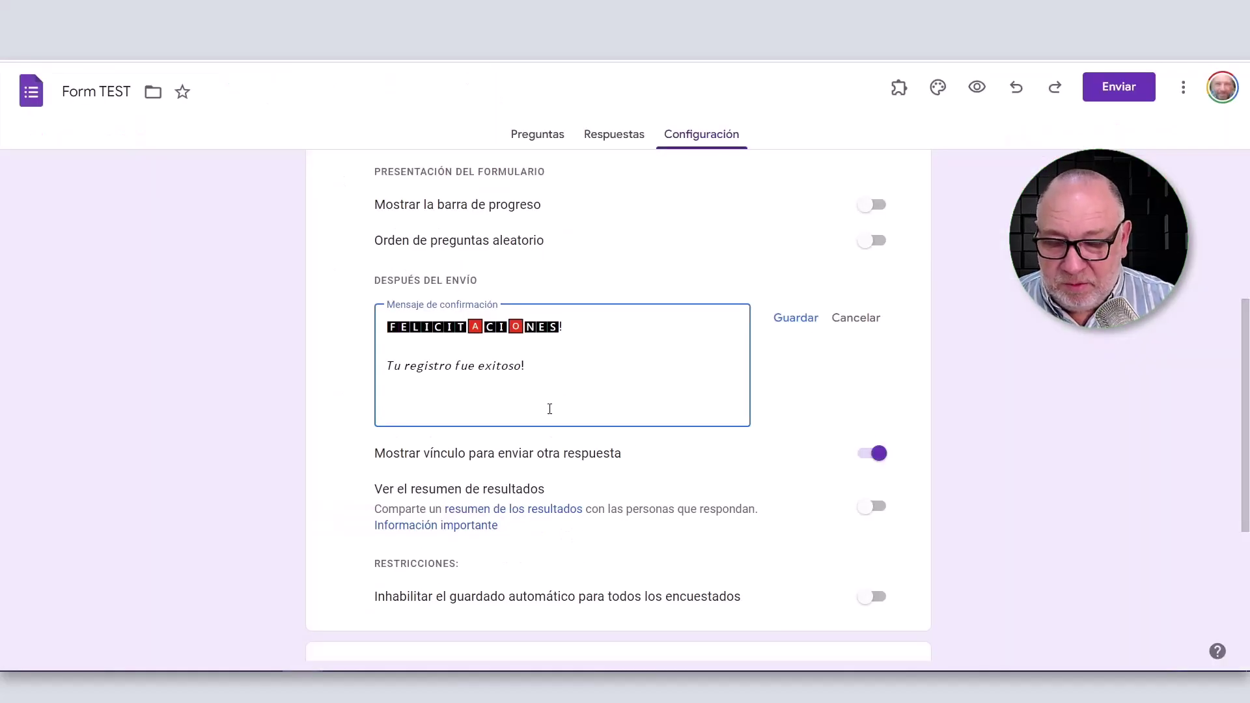
Paste the italic blog reminder, add a blank line, and append the 👇 emoji after 'Blog'.
key(ctrl+v)
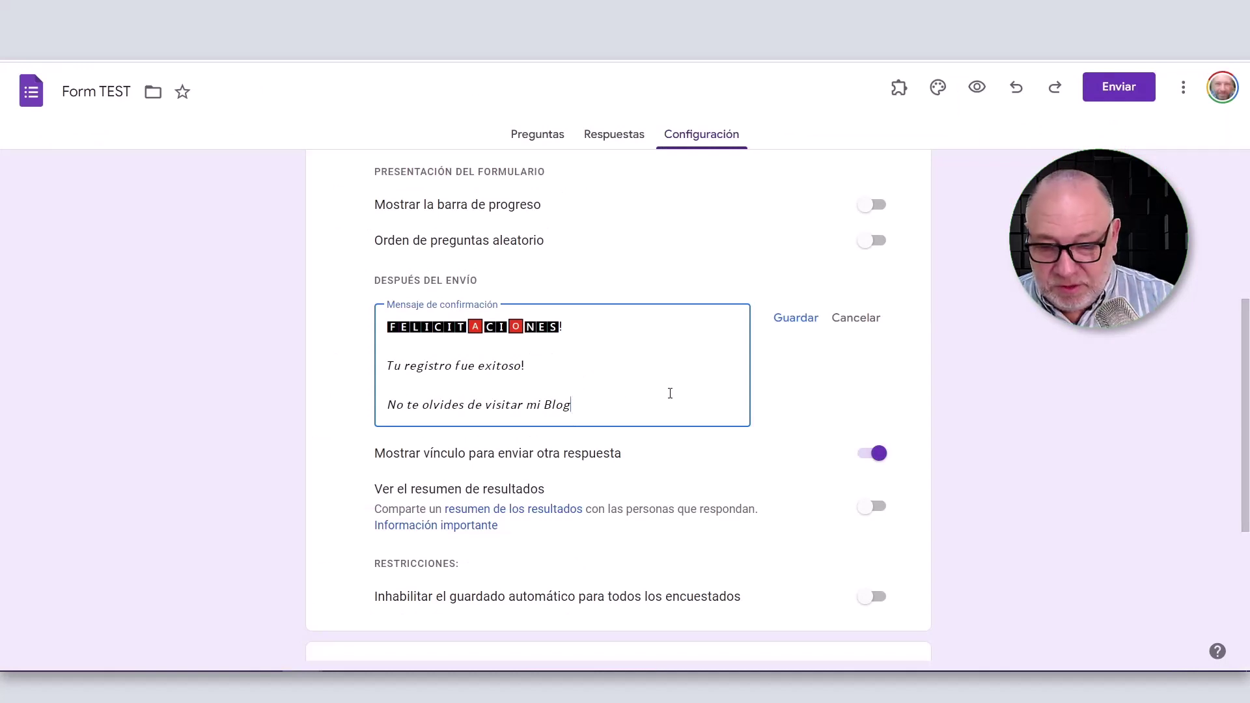
key(Return)
key(Return)
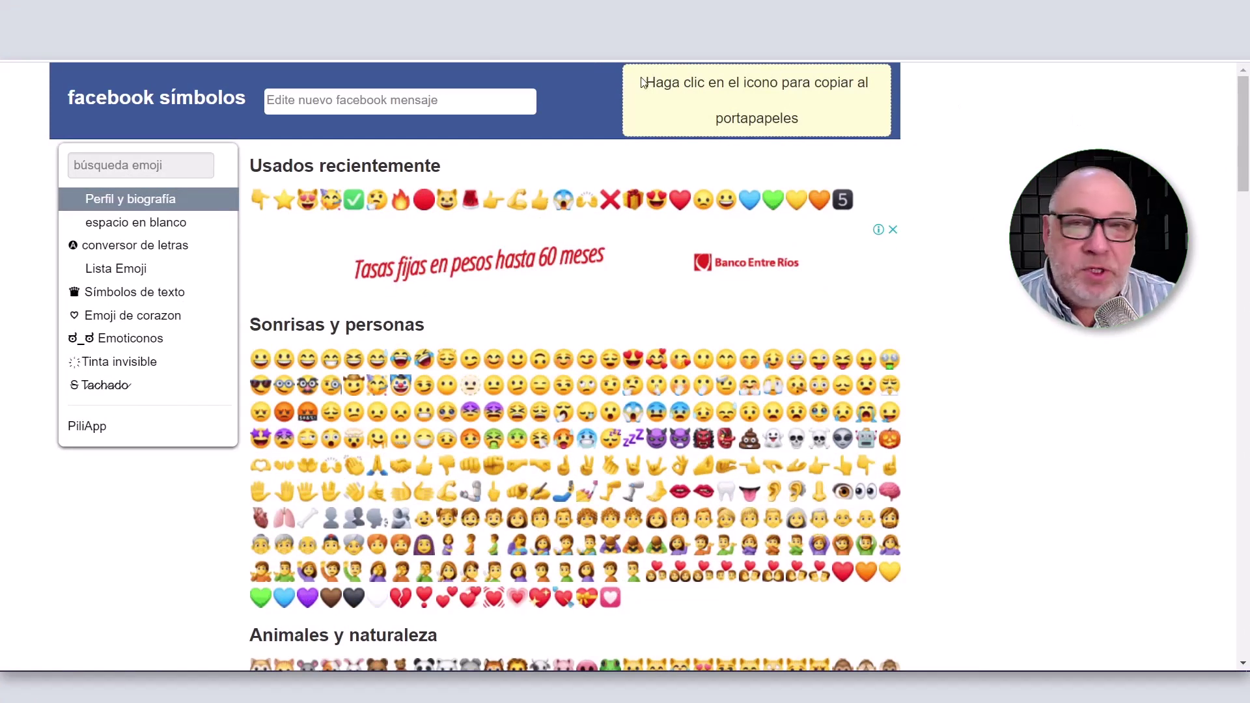
click(260, 202)
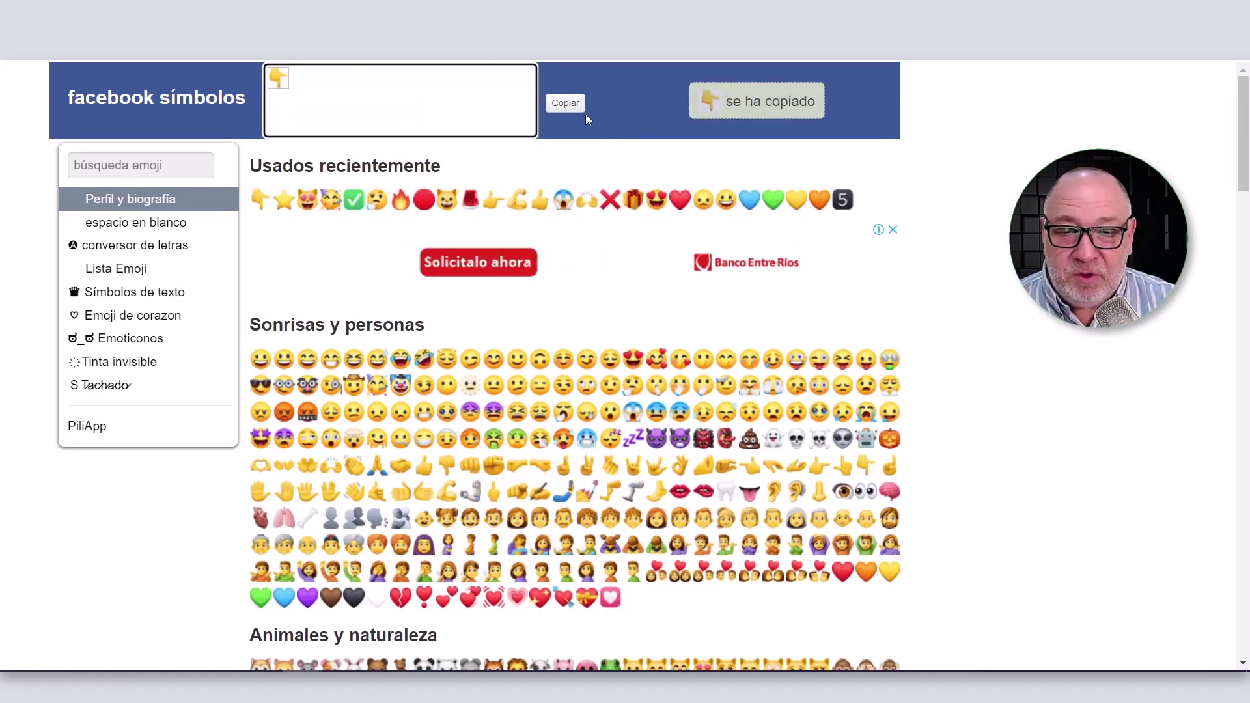
click(565, 103)
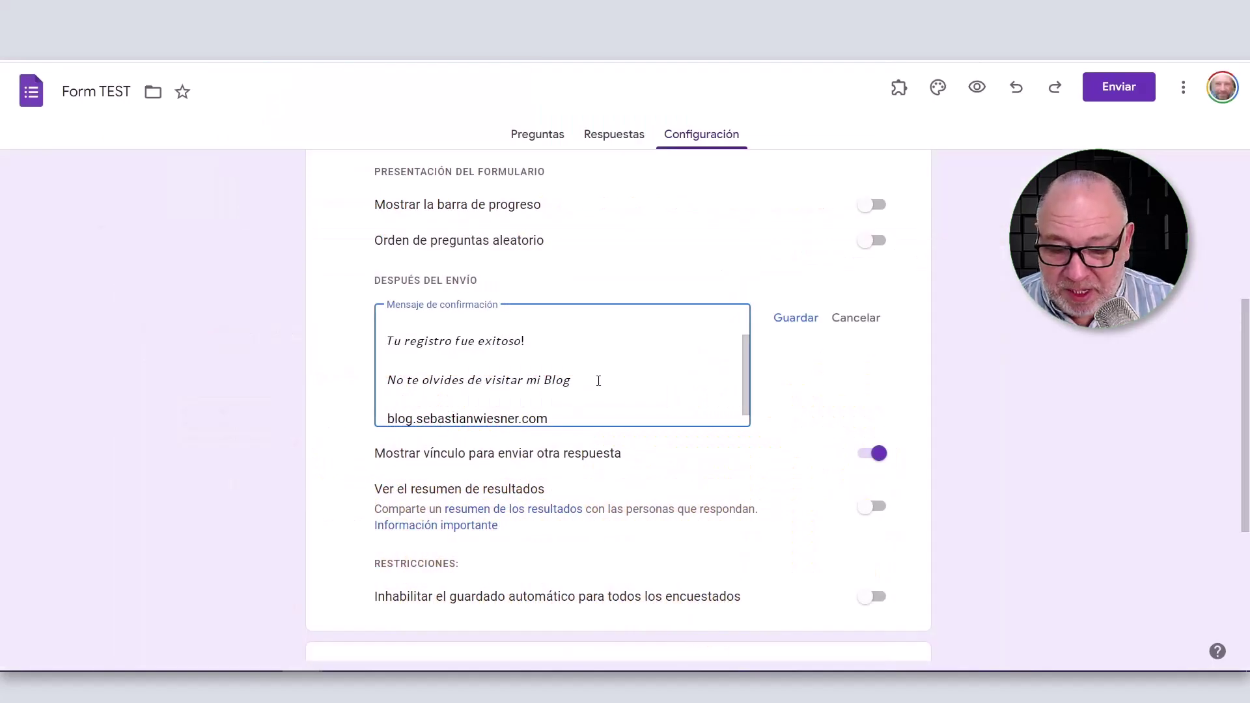
key(ctrl+v)
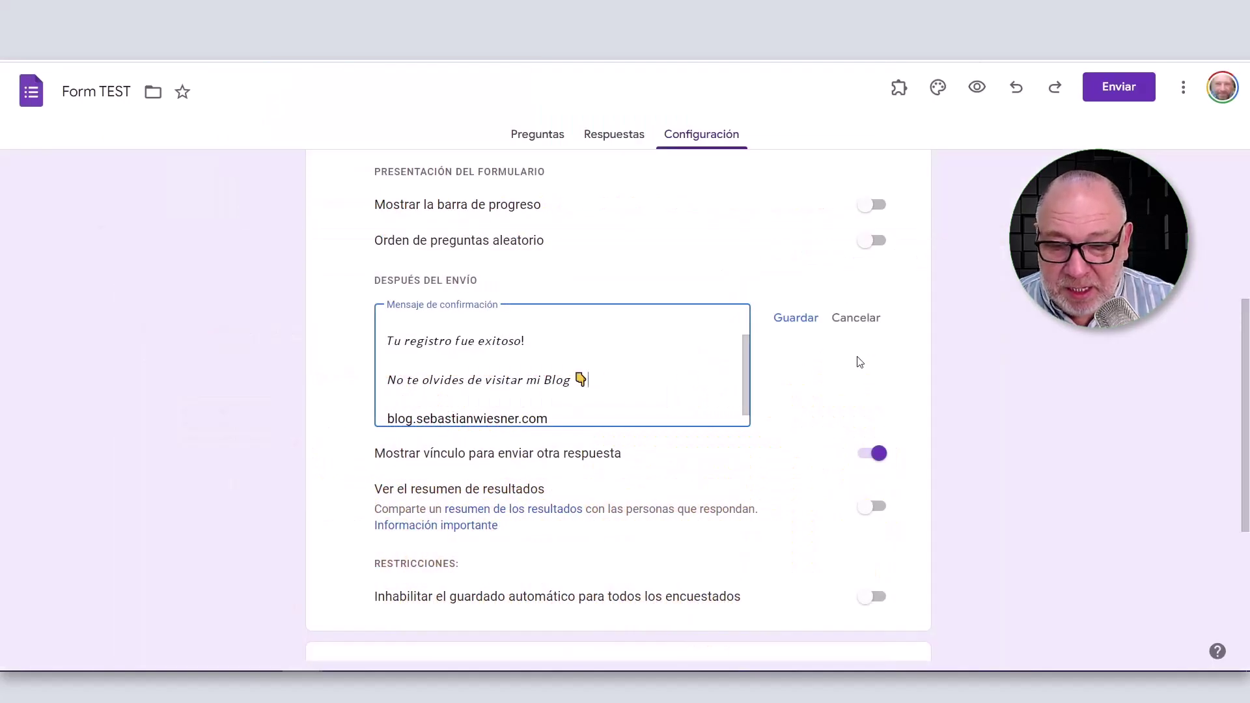
Save the stylised confirmation message with Guardar.
scroll(661, 360, up, 1)
scroll(660, 360, down, 2)
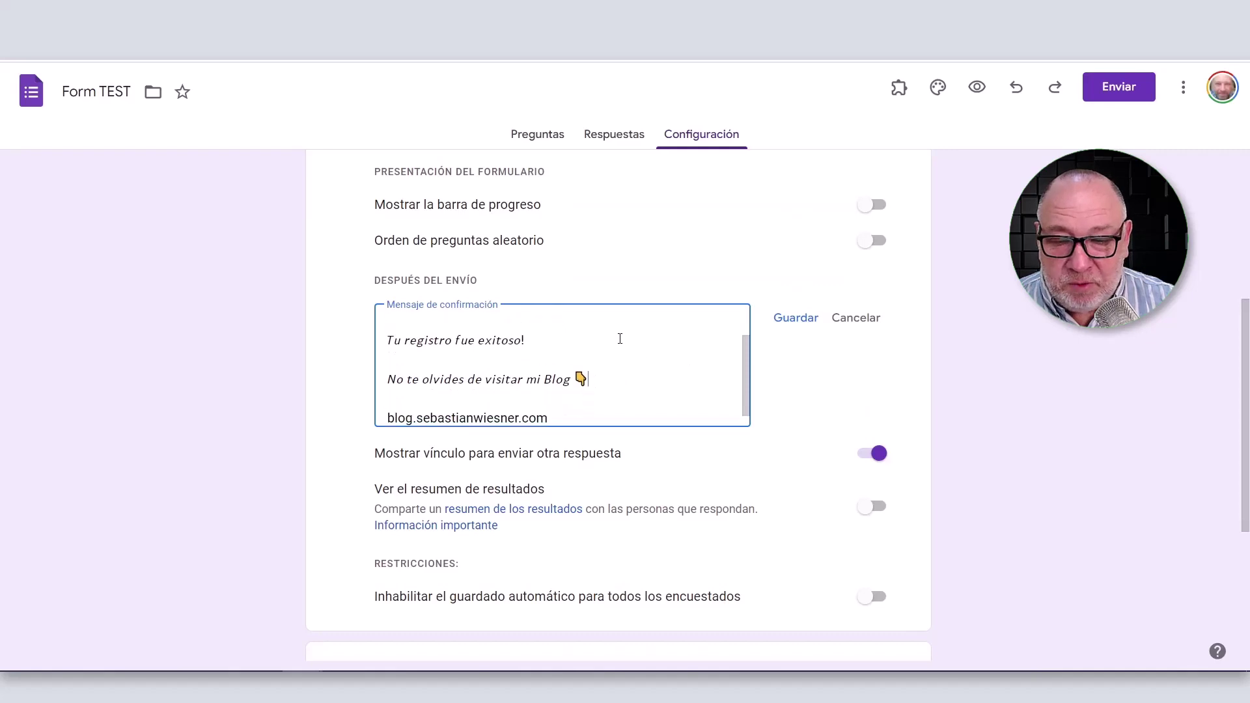
click(791, 321)
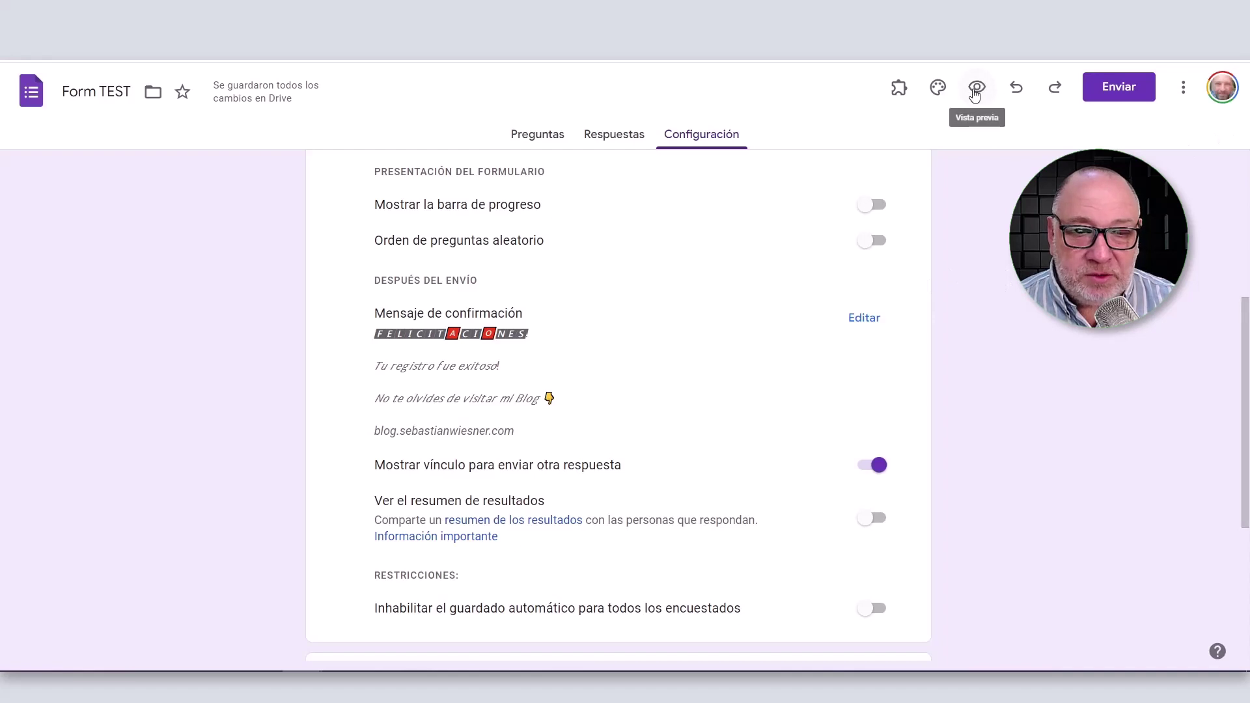
Preview Form TEST, enter a test first name and surname, and submit the response.
click(977, 91)
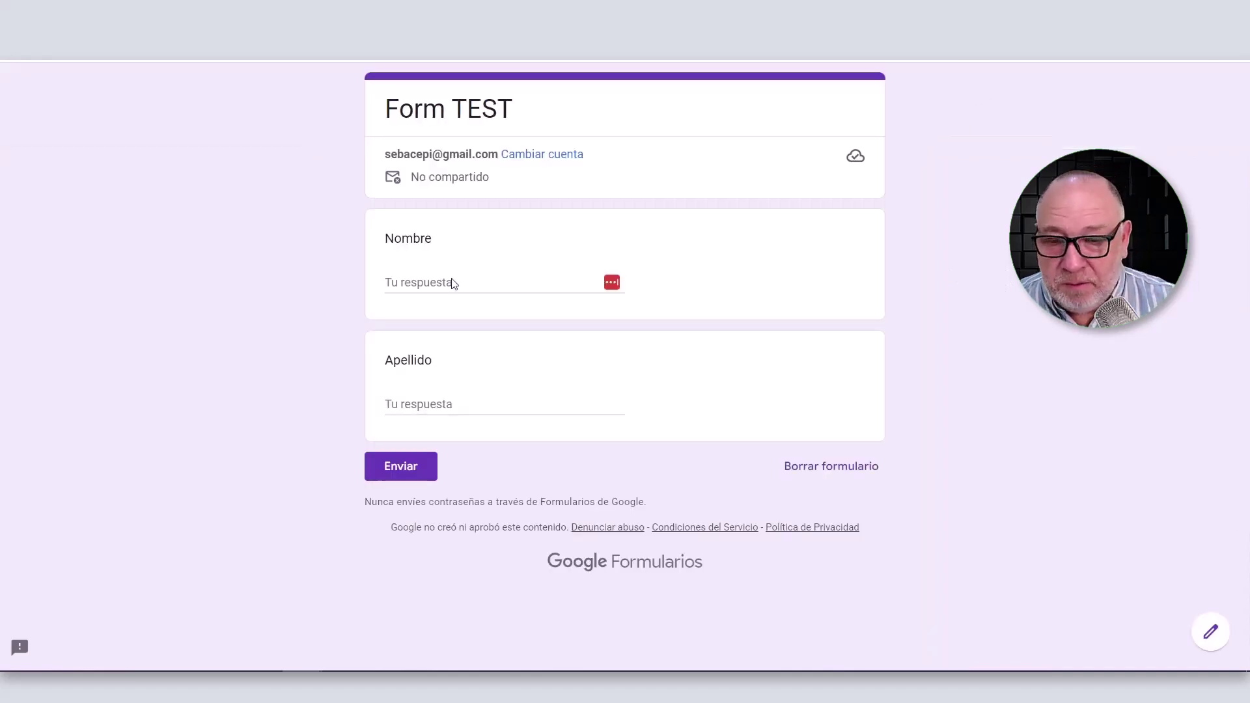
click(452, 280)
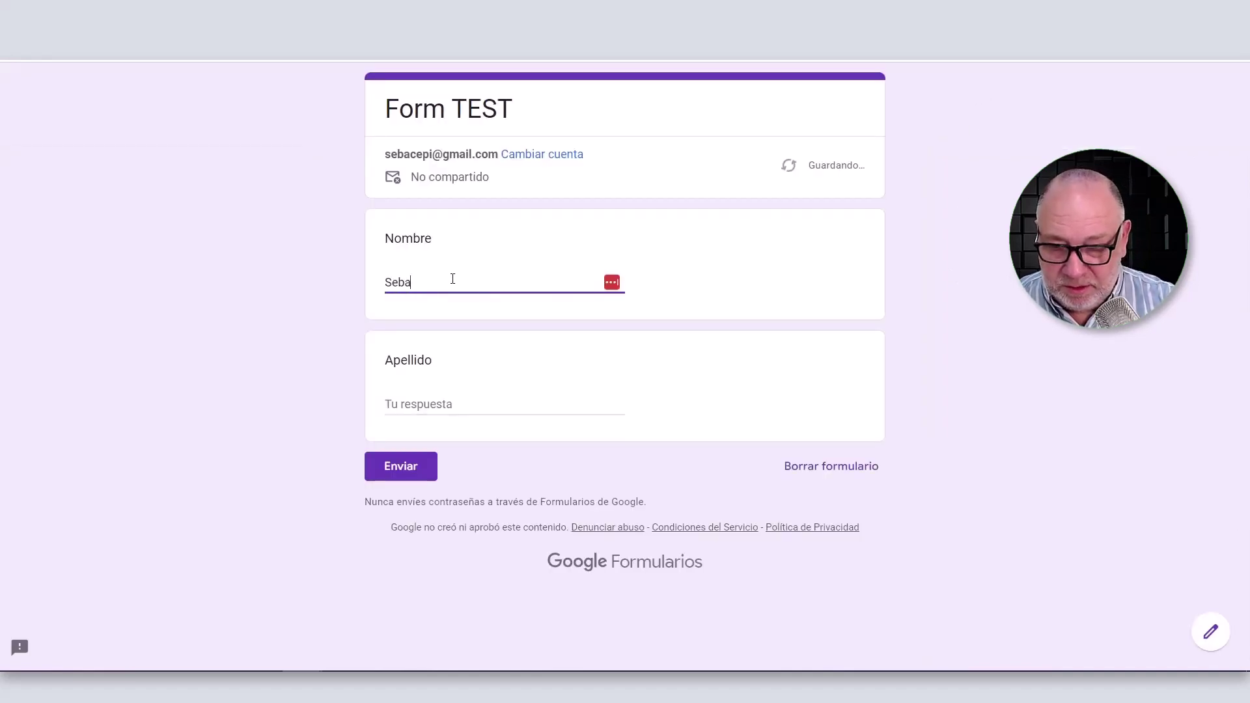
click(473, 404)
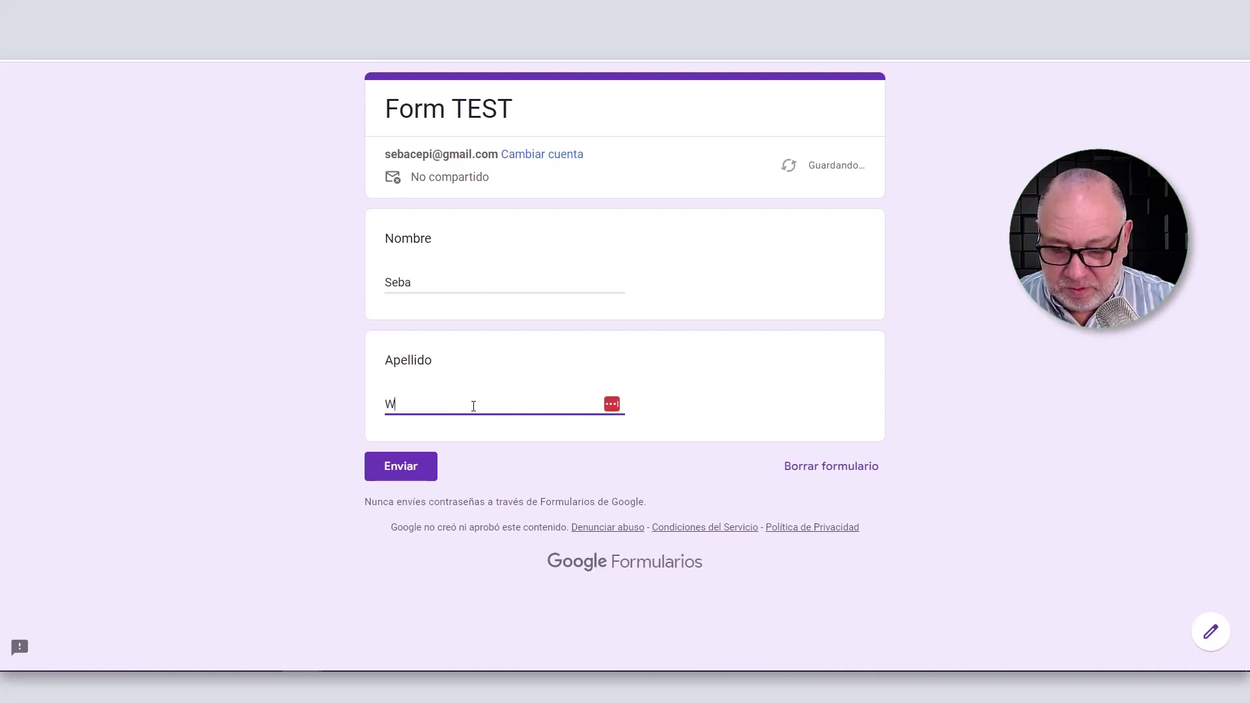
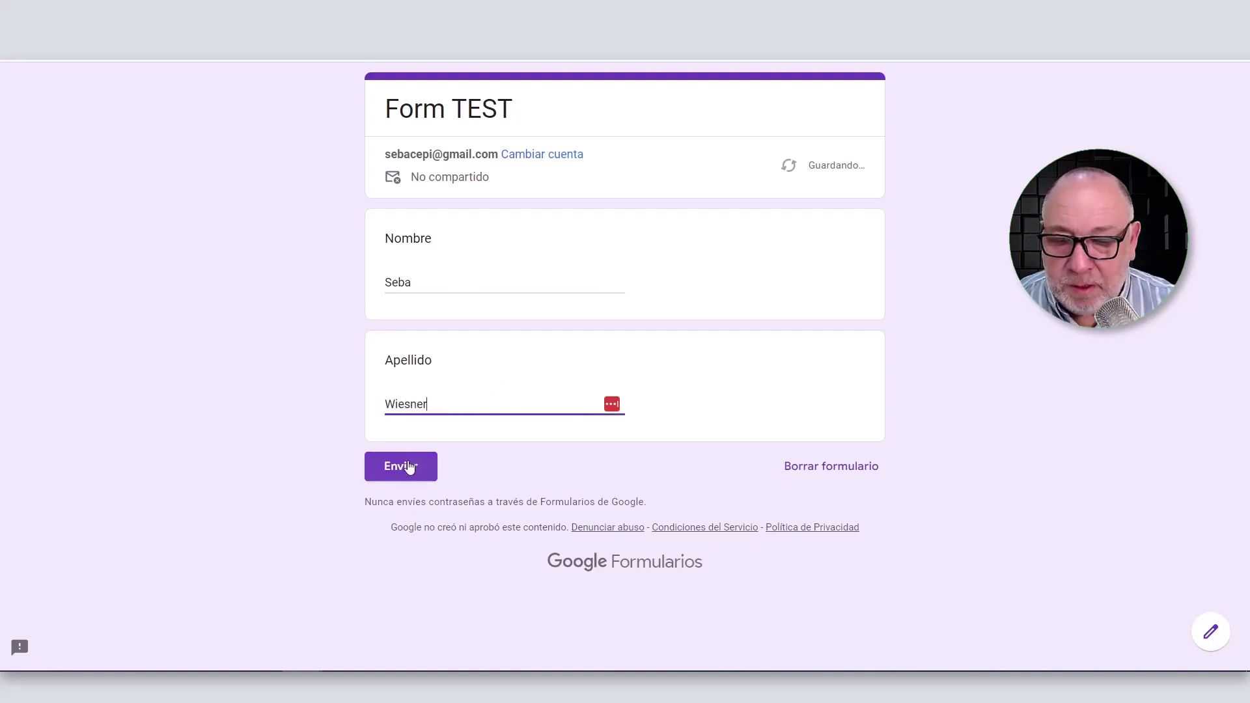
click(407, 467)
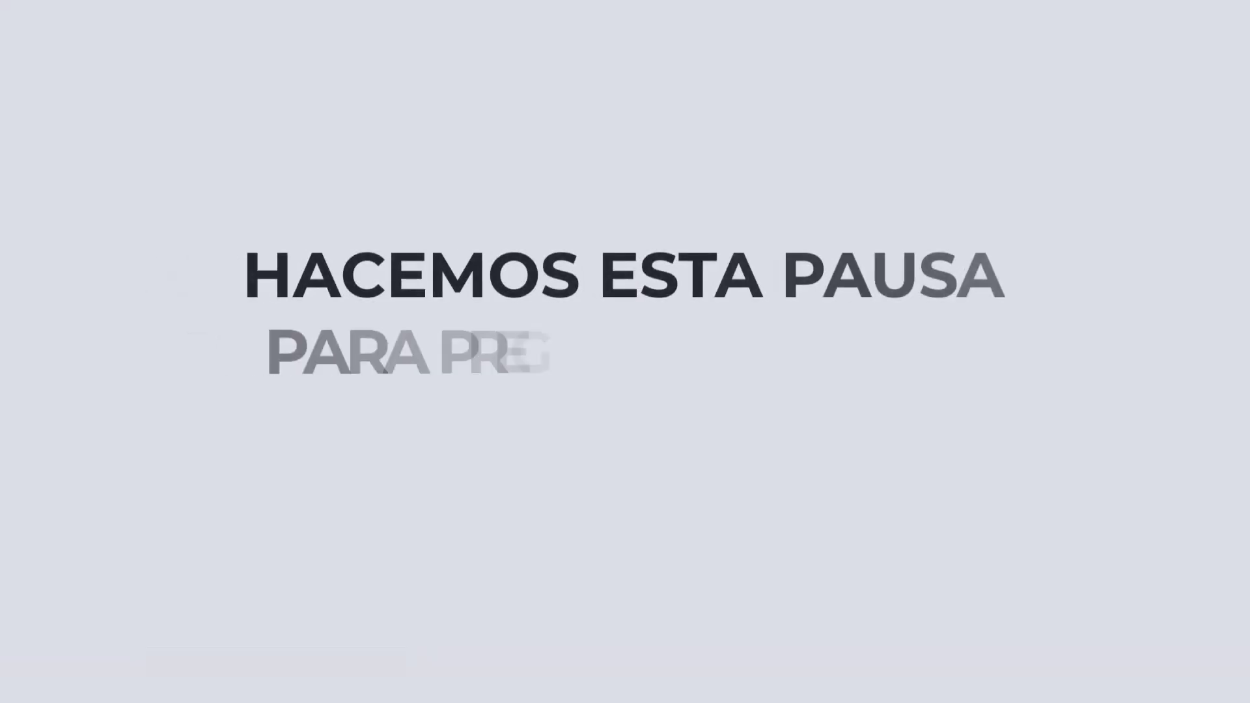